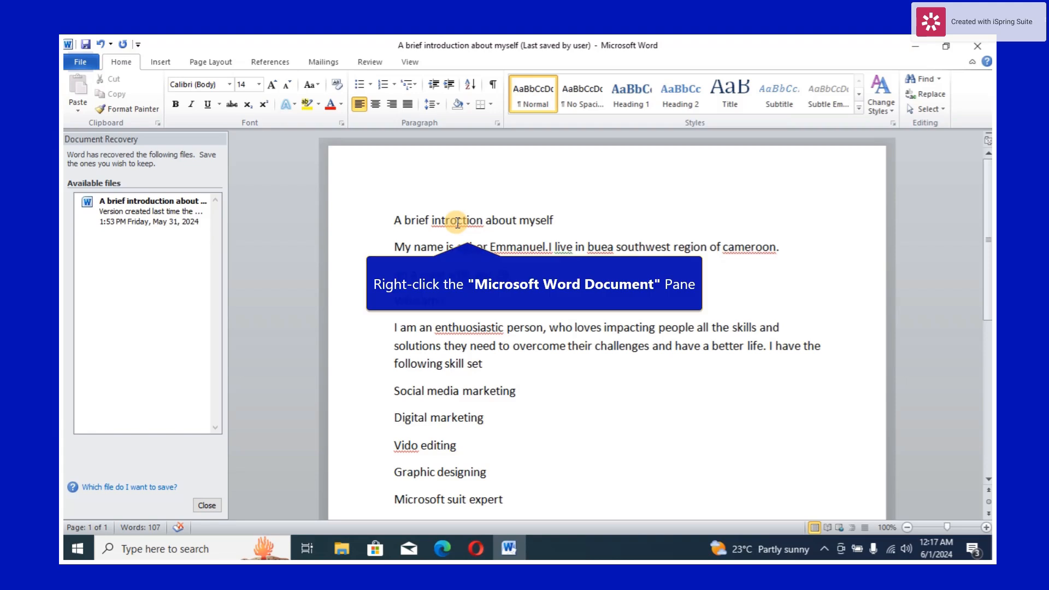
# - Correct the misspelled word "introction" in the title line to "introduction"
pyautogui.rightClick(458, 222)
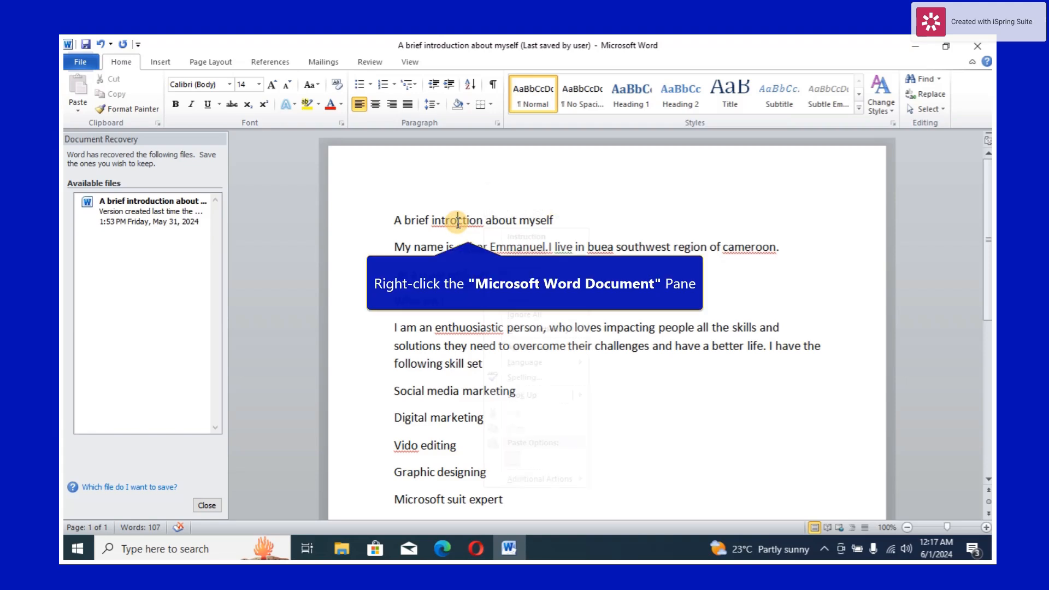
pyautogui.rightClick(458, 222)
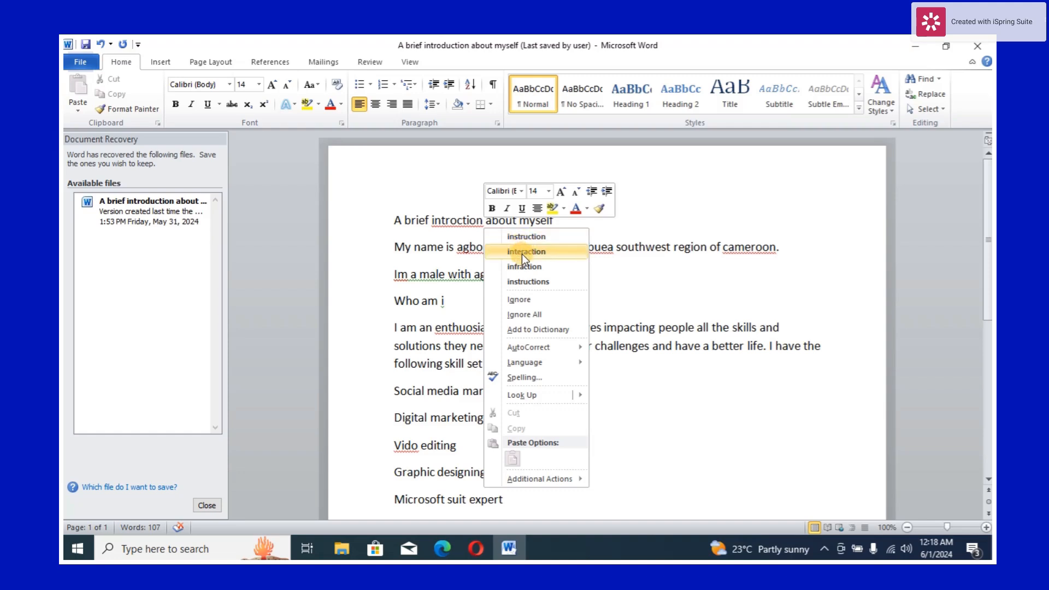
pyautogui.click(457, 222)
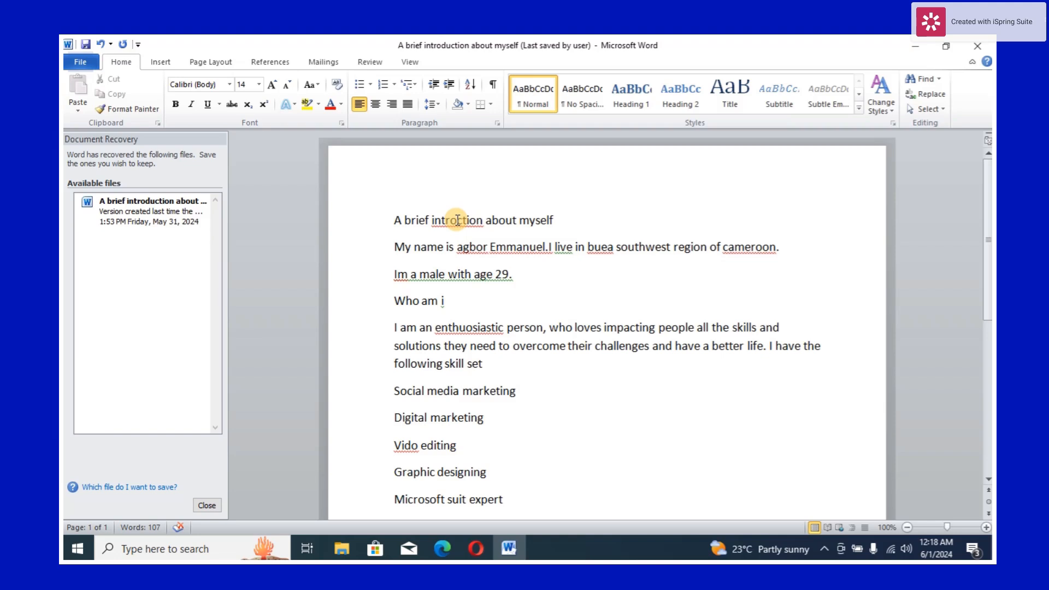
pyautogui.write('duct')
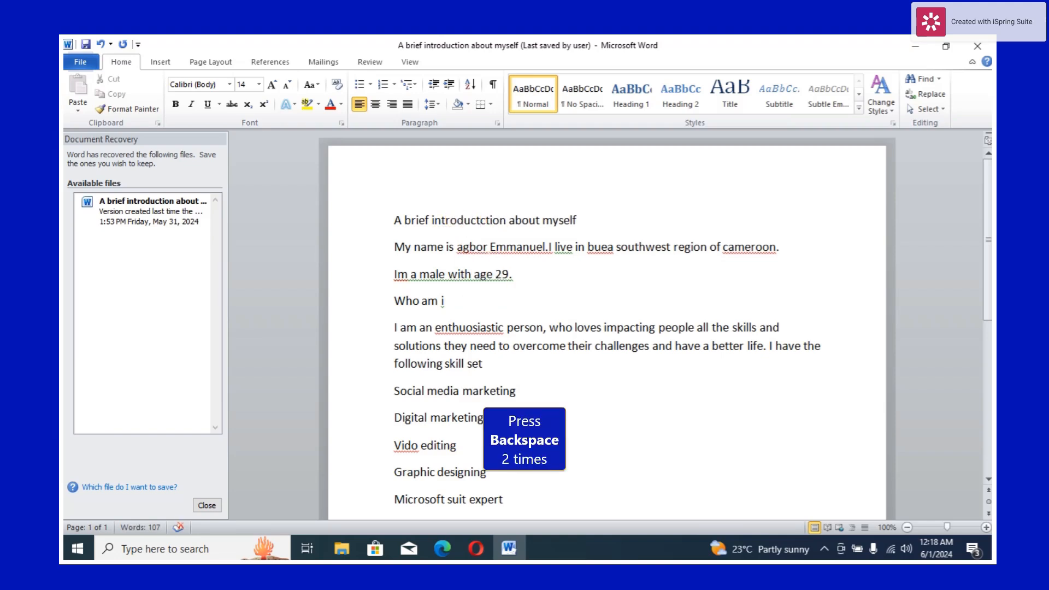
pyautogui.press('BackSpace')
pyautogui.press('BackSpace')
pyautogui.press('BackSpace')
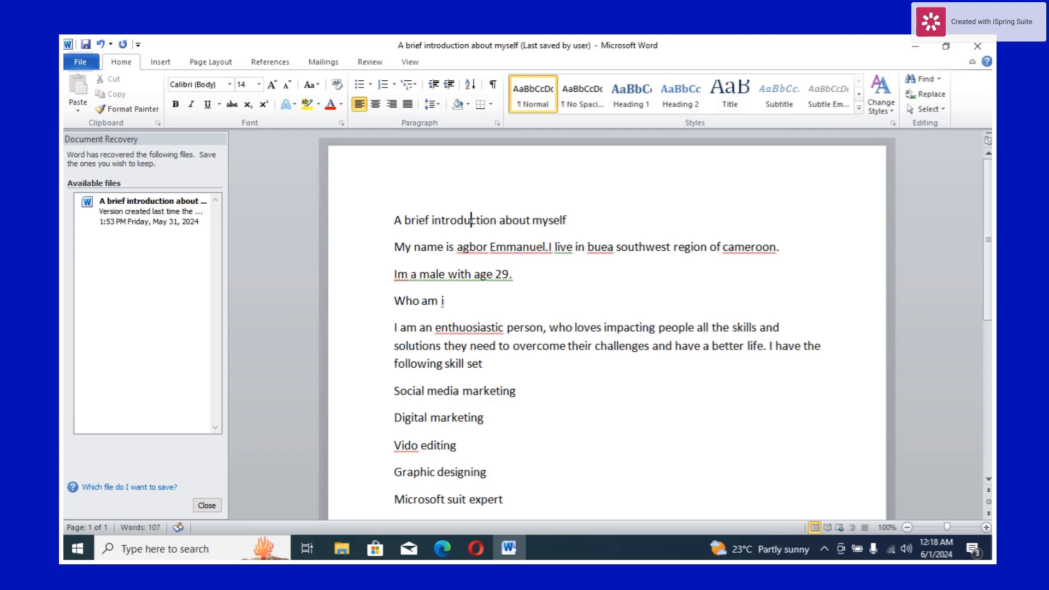
pyautogui.click(537, 220)
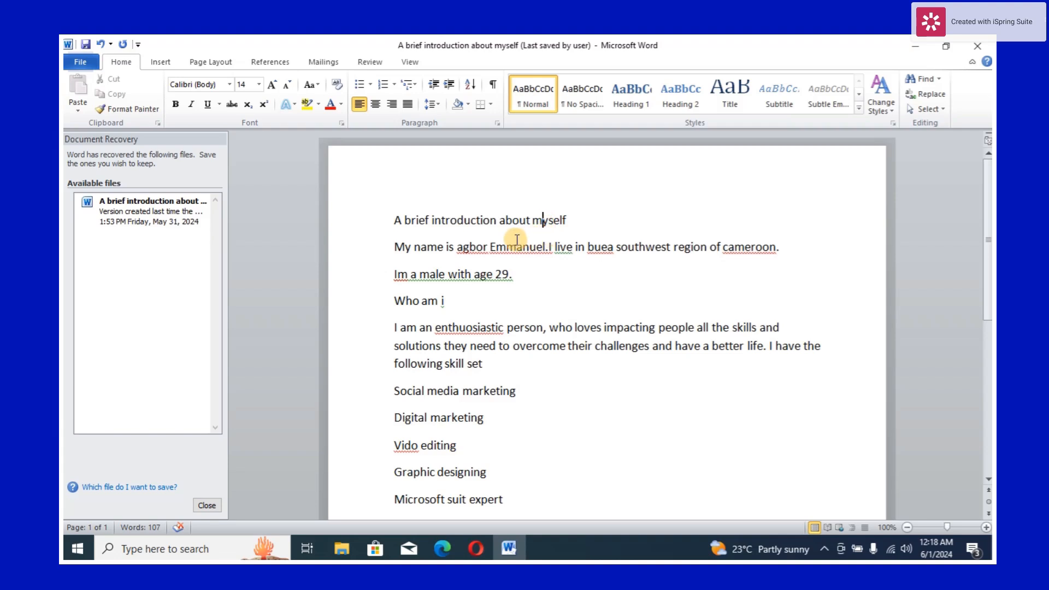
# - Capitalize the first letter of the person's surname in the second line
pyautogui.click(471, 249)
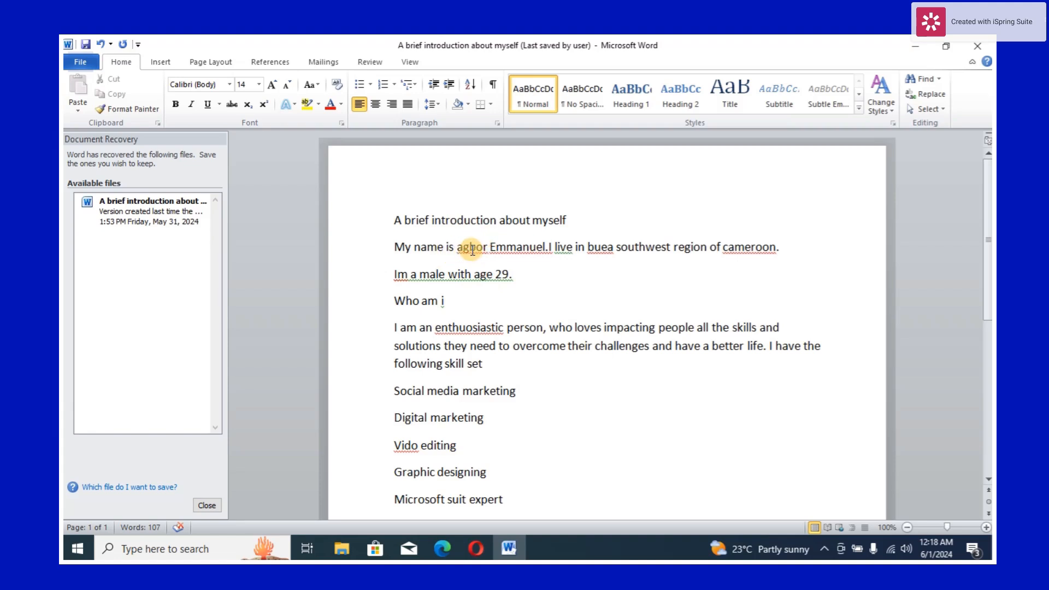
pyautogui.rightClick(472, 251)
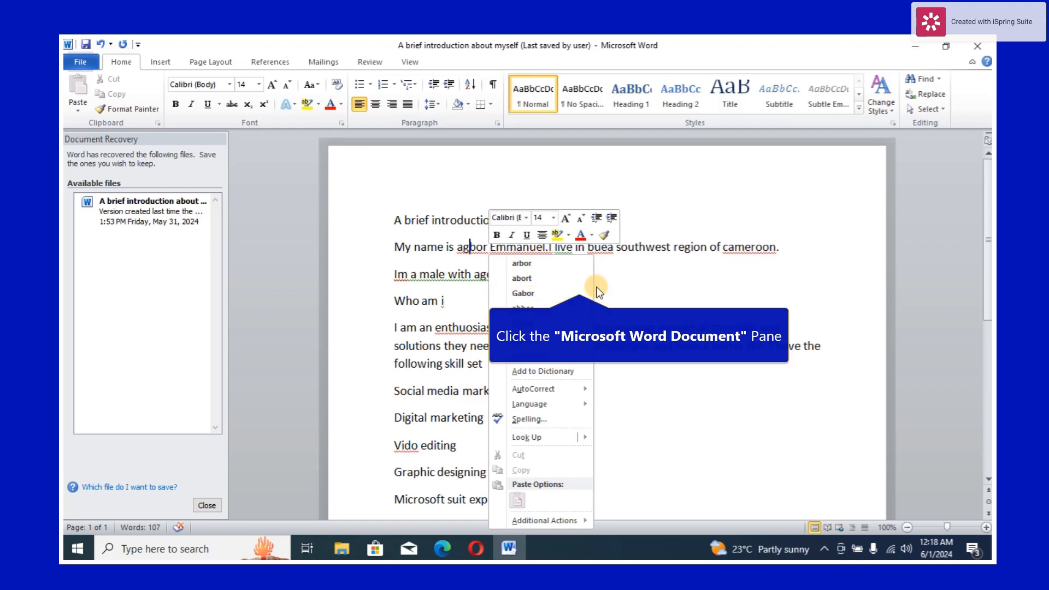
pyautogui.click(531, 279)
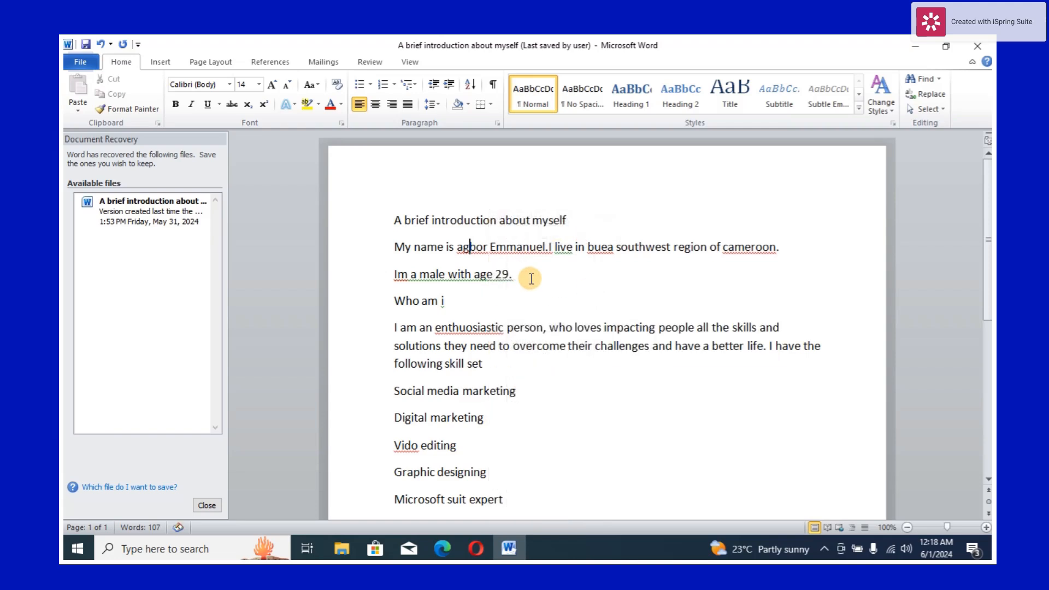
pyautogui.click(462, 250)
pyautogui.press('BackSpace')
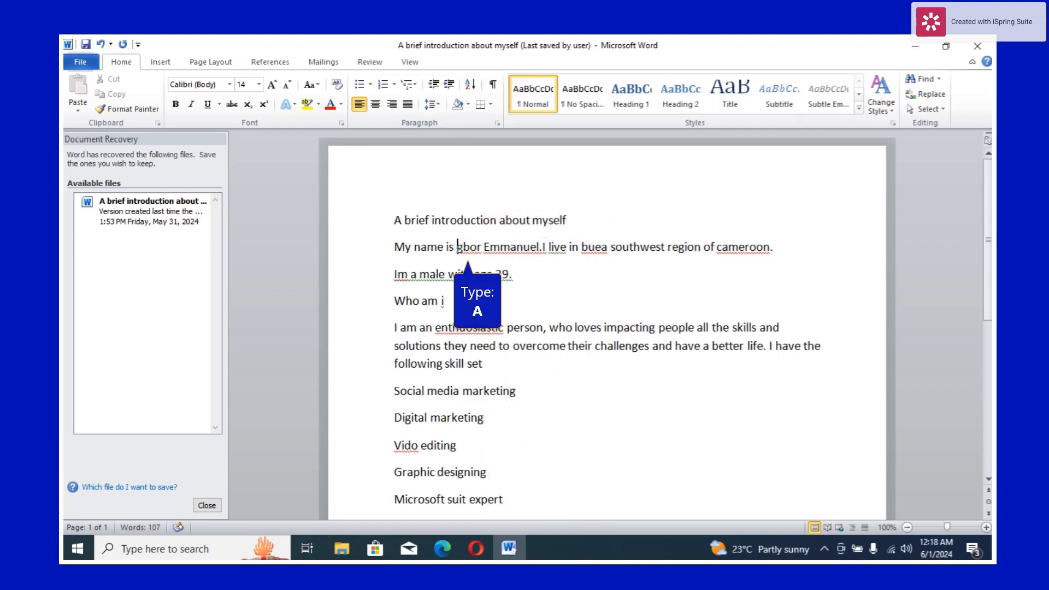
pyautogui.write('A')
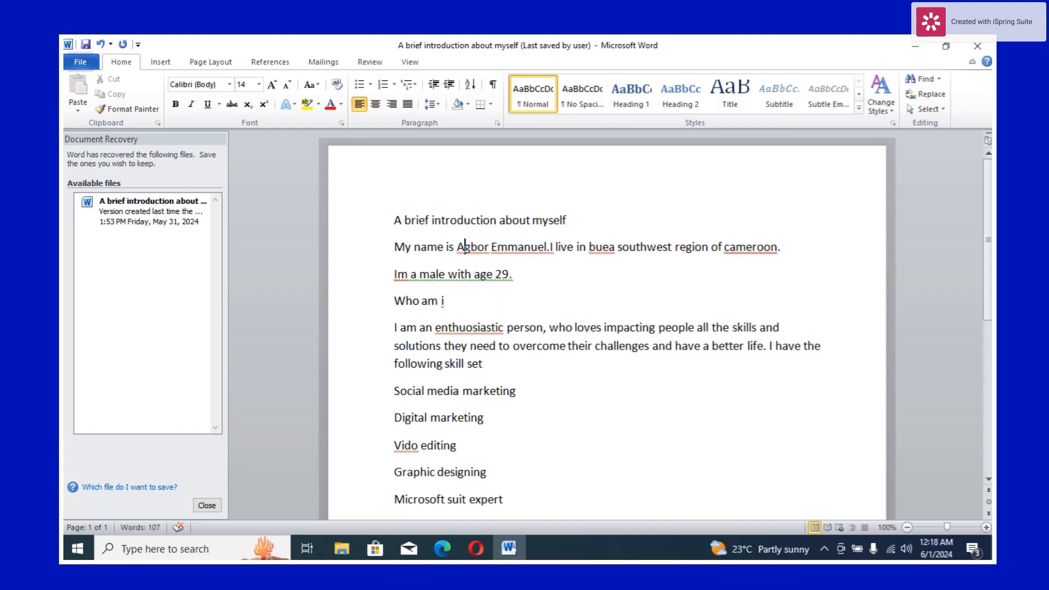
pyautogui.click(471, 245)
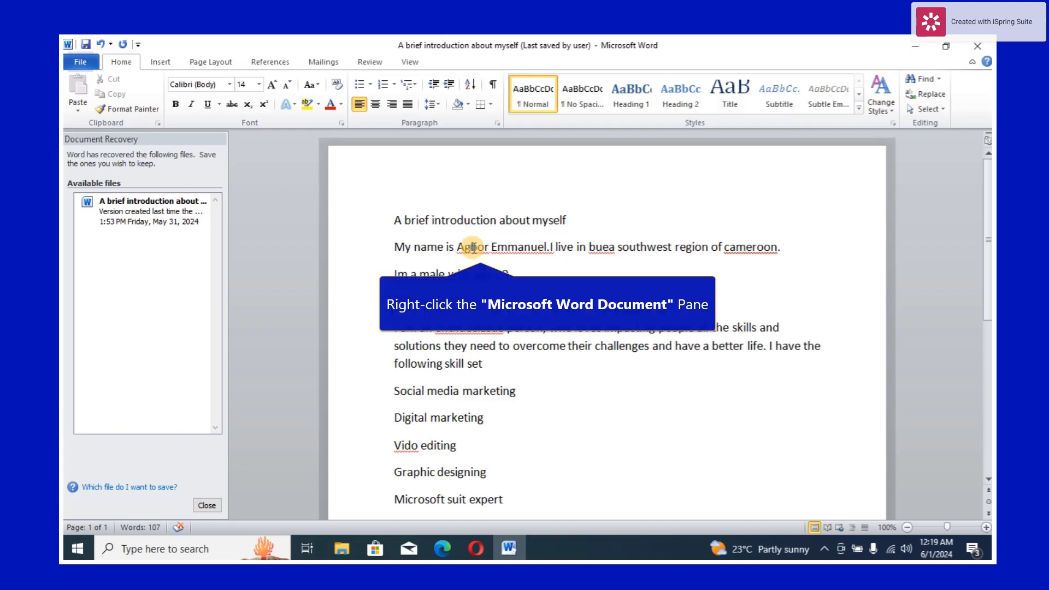
# - Ignore all spelling flags on the capitalized surname using the spelling suggestions
pyautogui.rightClick(473, 247)
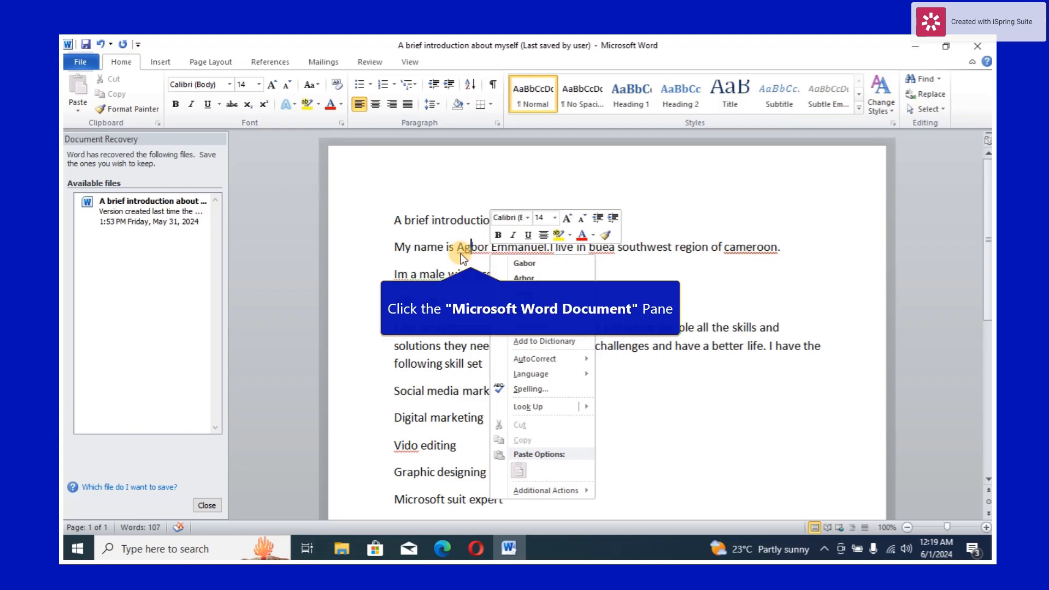
pyautogui.click(460, 254)
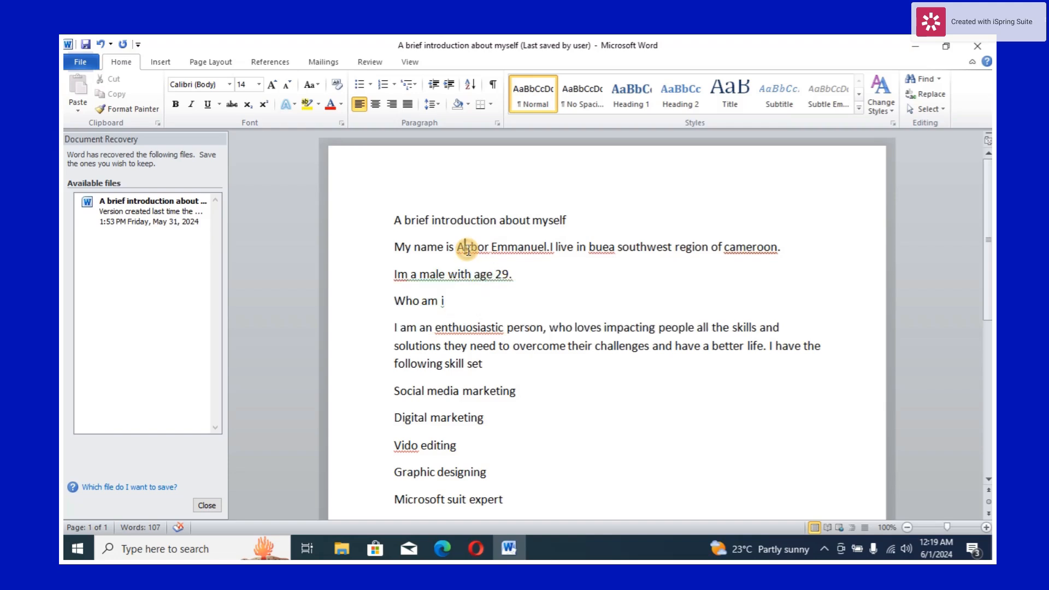
pyautogui.rightClick(468, 250)
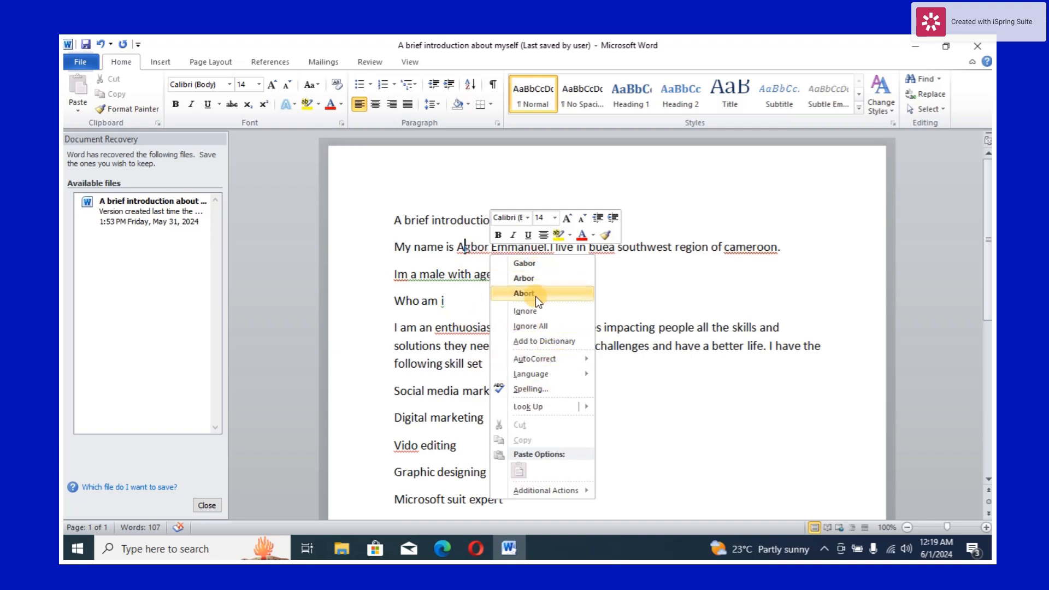
pyautogui.click(525, 326)
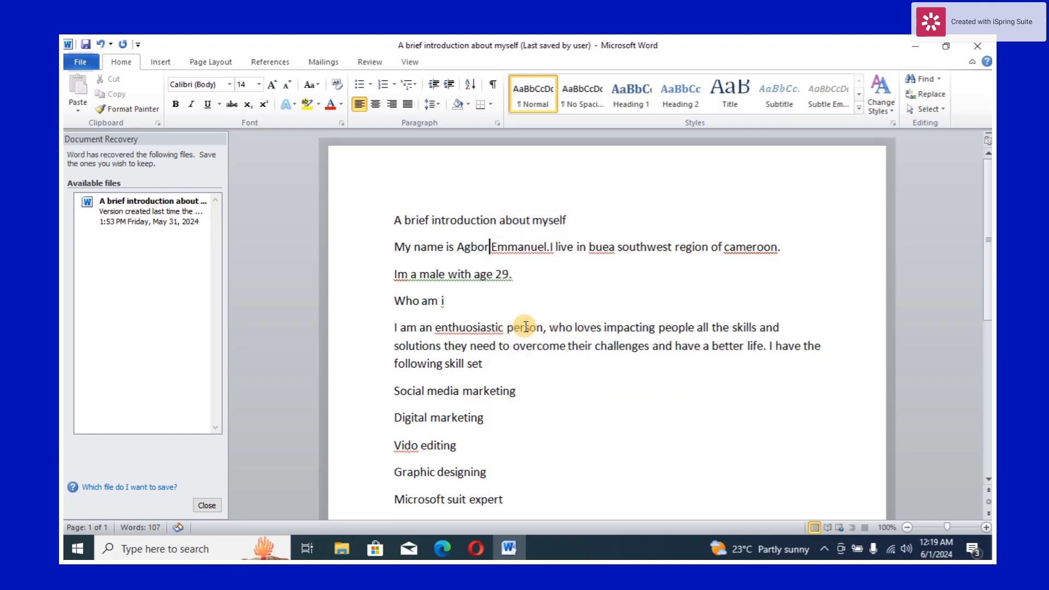
# - Accept the spelling suggestion that inserts a space after the period following the first name
pyautogui.rightClick(509, 249)
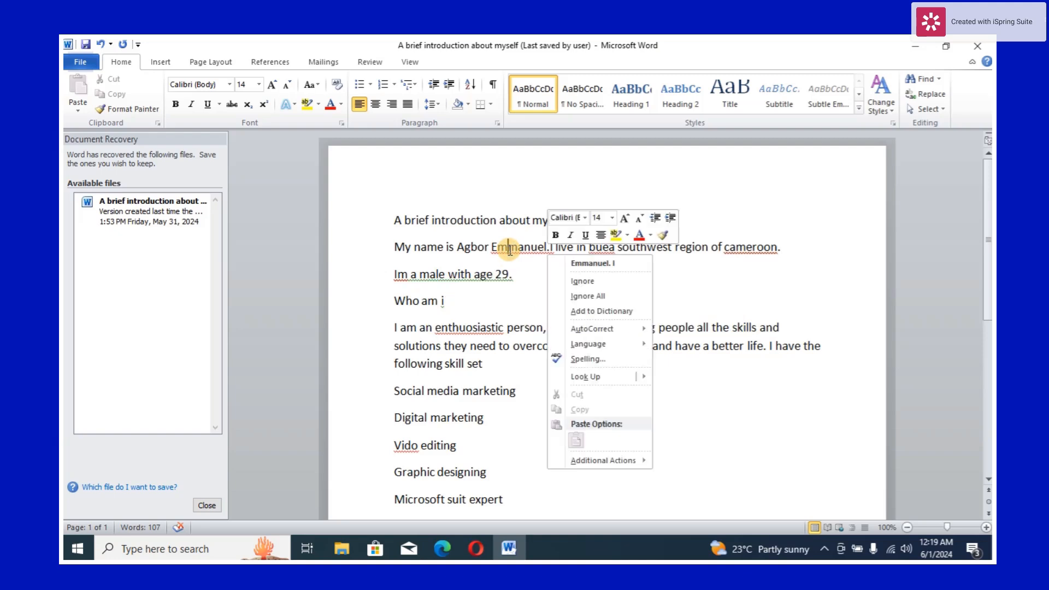
pyautogui.click(577, 263)
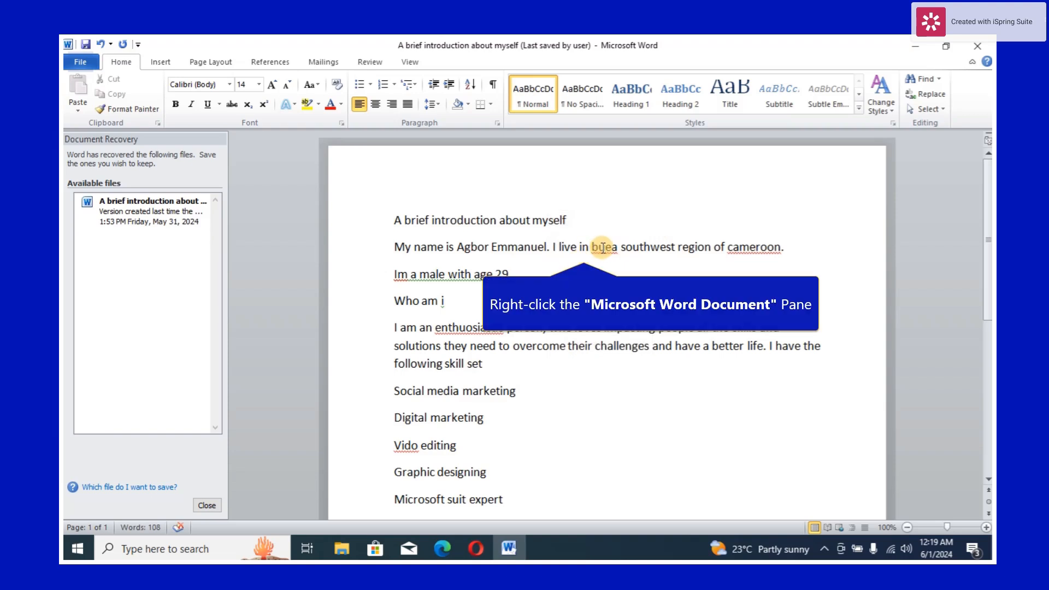
# - Capitalize the town name "buea" to "Buea" in the second line
pyautogui.rightClick(603, 249)
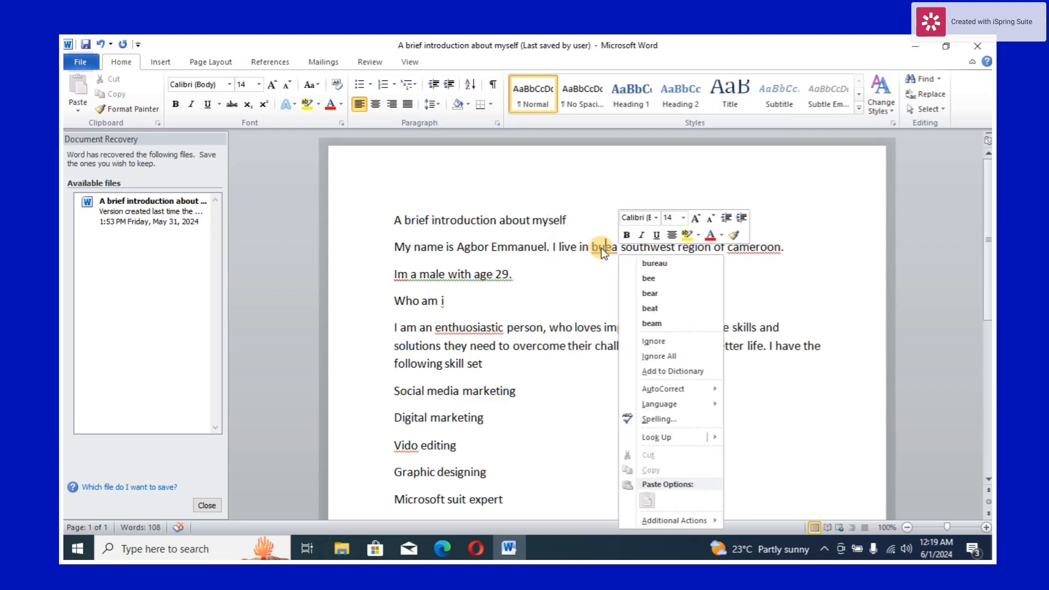
pyautogui.click(598, 247)
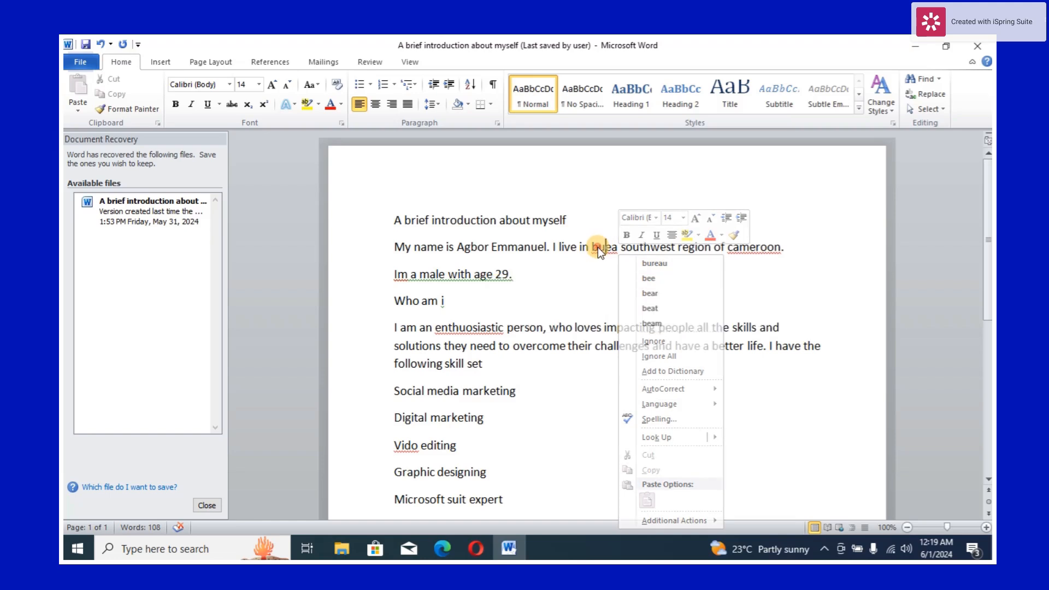
pyautogui.press('BackSpace')
pyautogui.write('B')
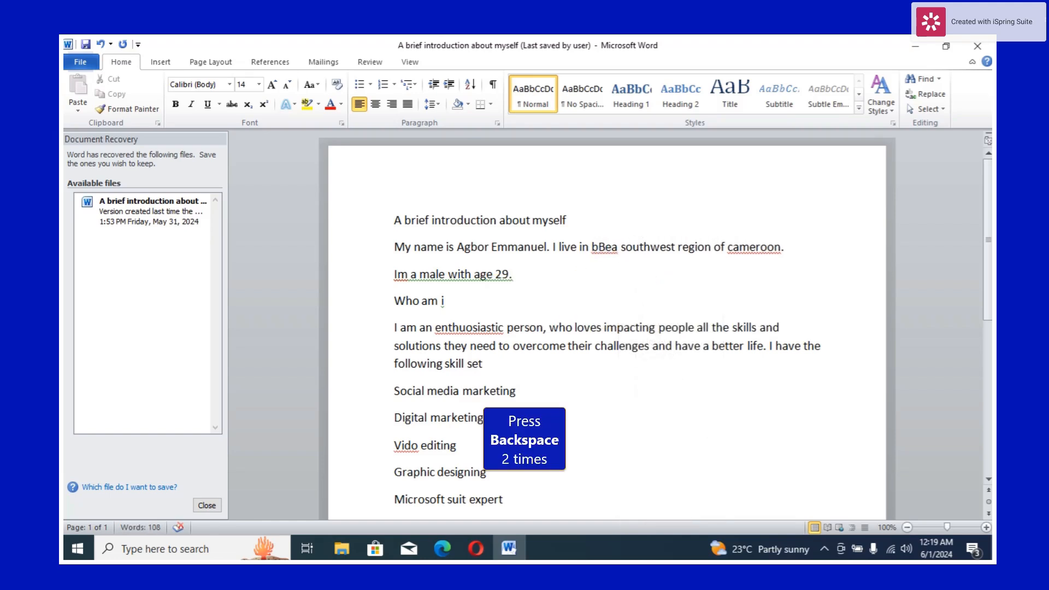
pyautogui.press('BackSpace')
pyautogui.press('BackSpace')
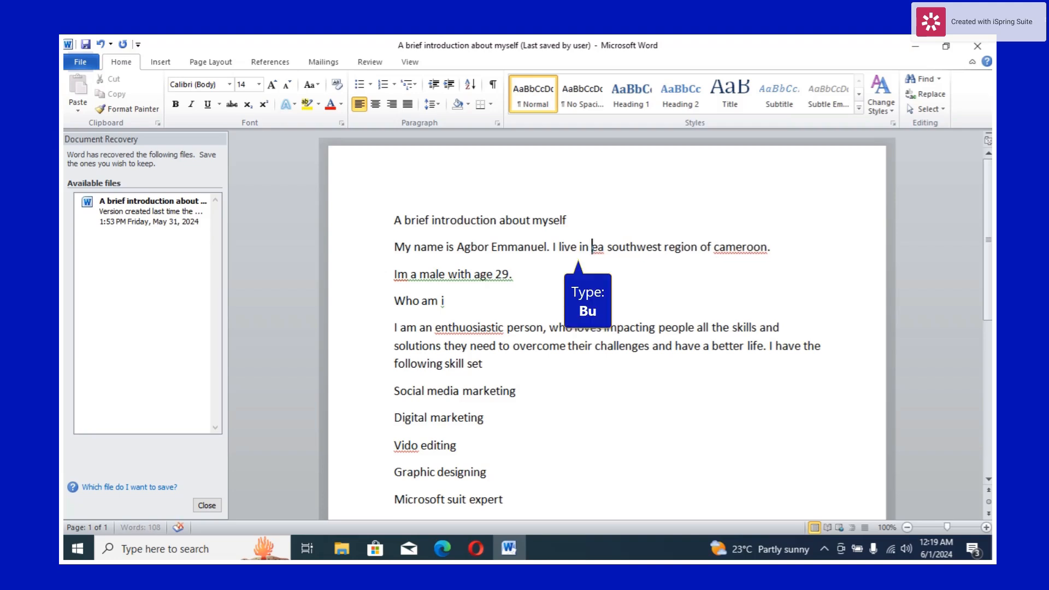
pyautogui.write('Bu')
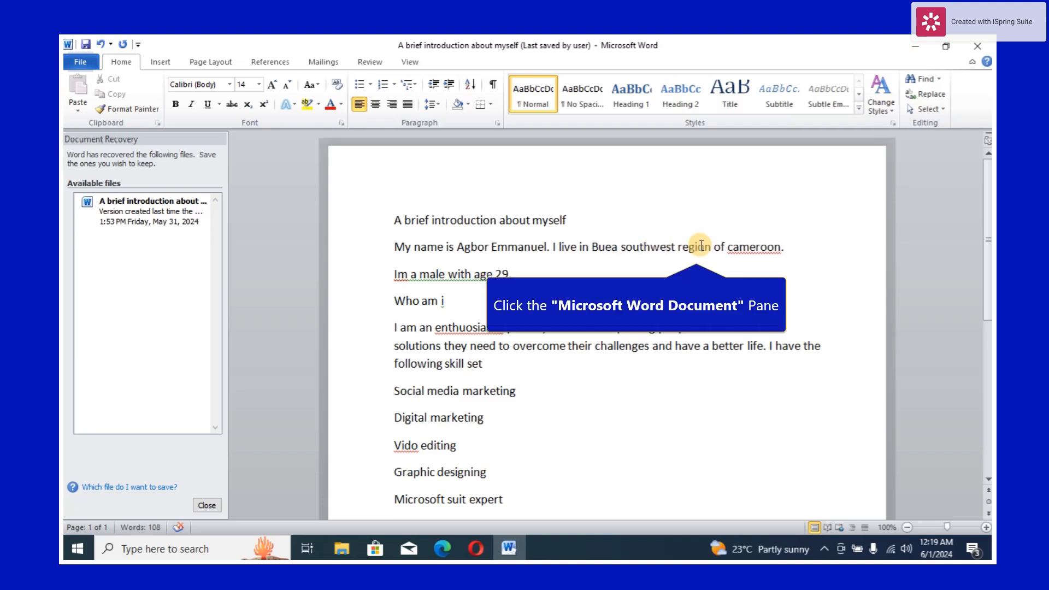
pyautogui.click(743, 250)
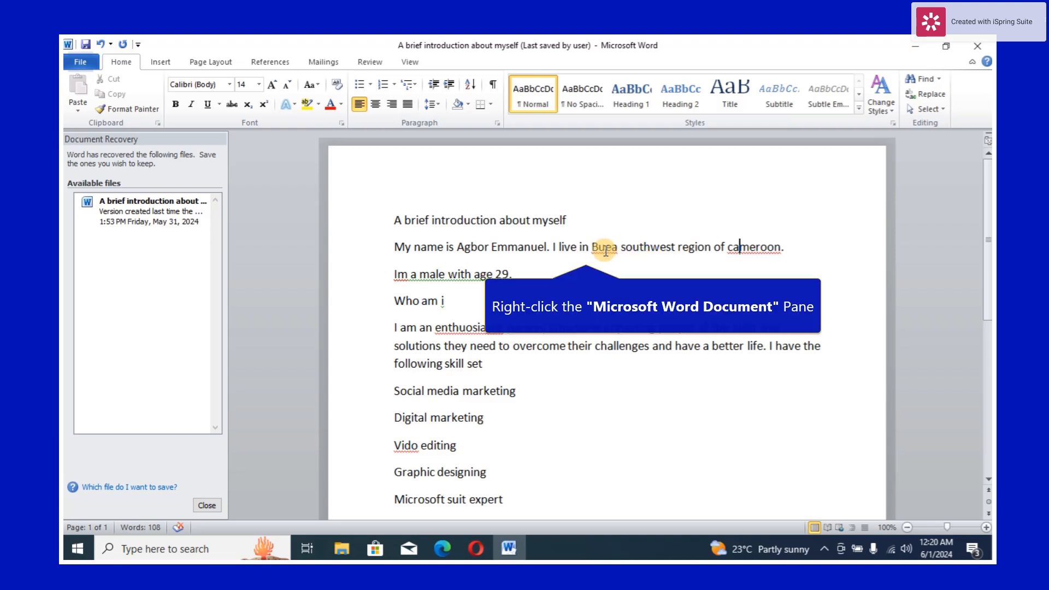
# - Ignore all spelling flags on "Buea" and correct "cameroon" to "Cameroon" via spelling suggestions
pyautogui.rightClick(606, 252)
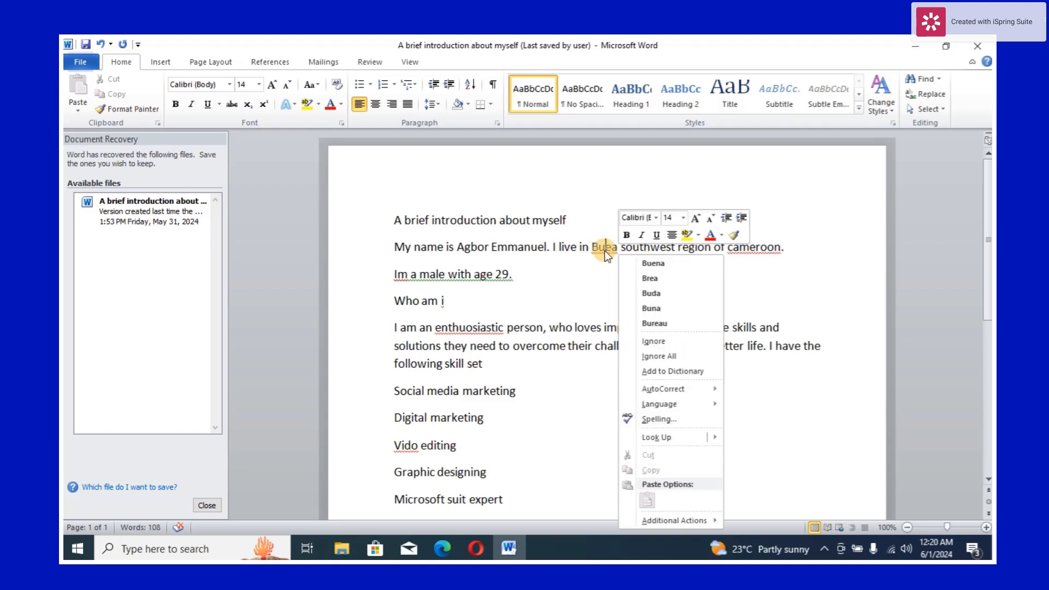
pyautogui.click(663, 356)
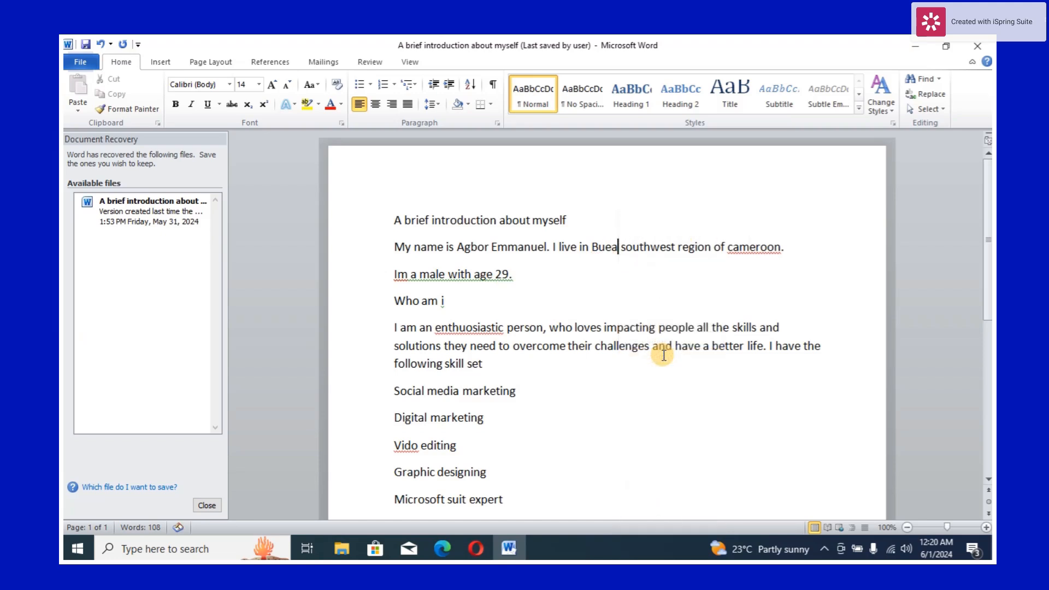
pyautogui.rightClick(738, 249)
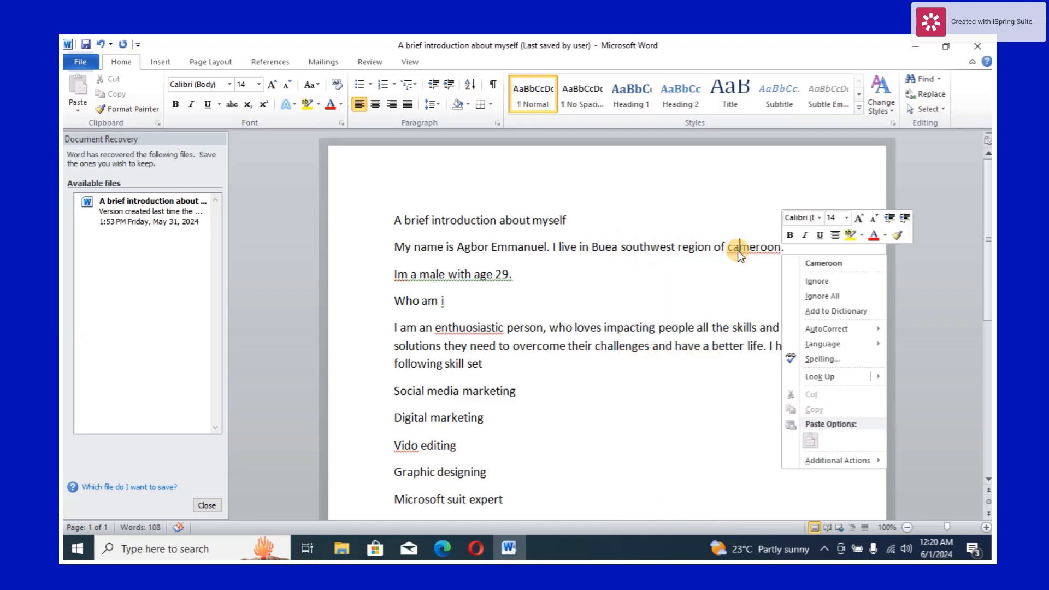
pyautogui.click(816, 264)
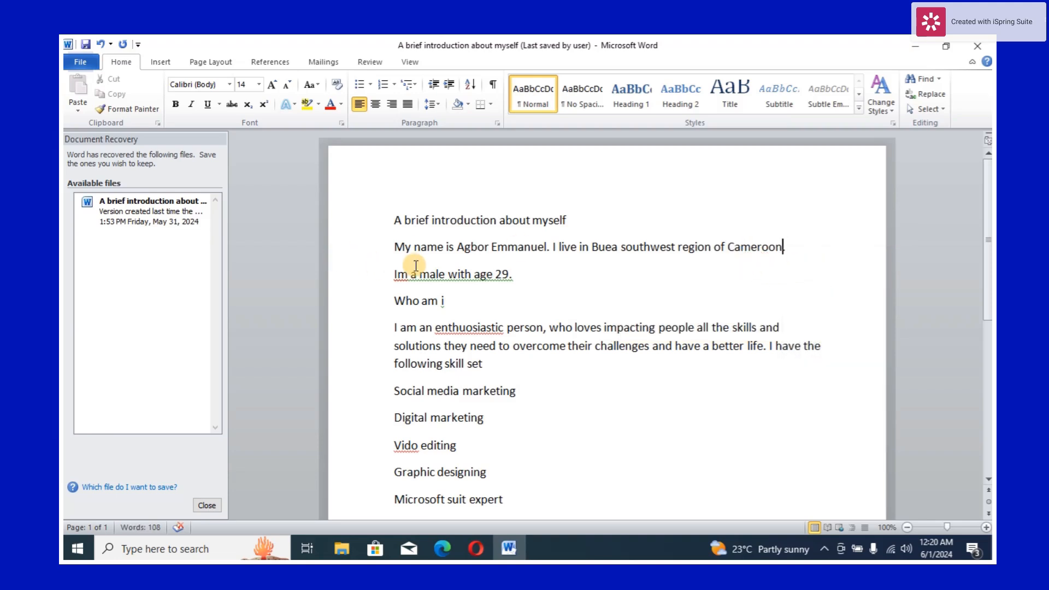
# - Correct "Im" to "I'm" and add a question mark to "Who am i" using spelling suggestions
pyautogui.rightClick(399, 276)
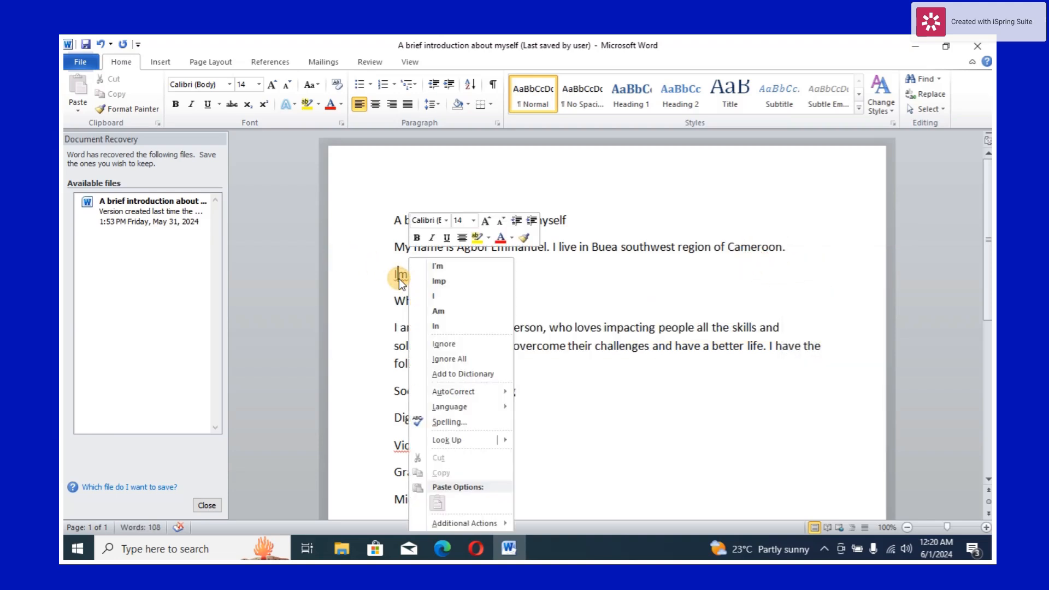
pyautogui.click(434, 267)
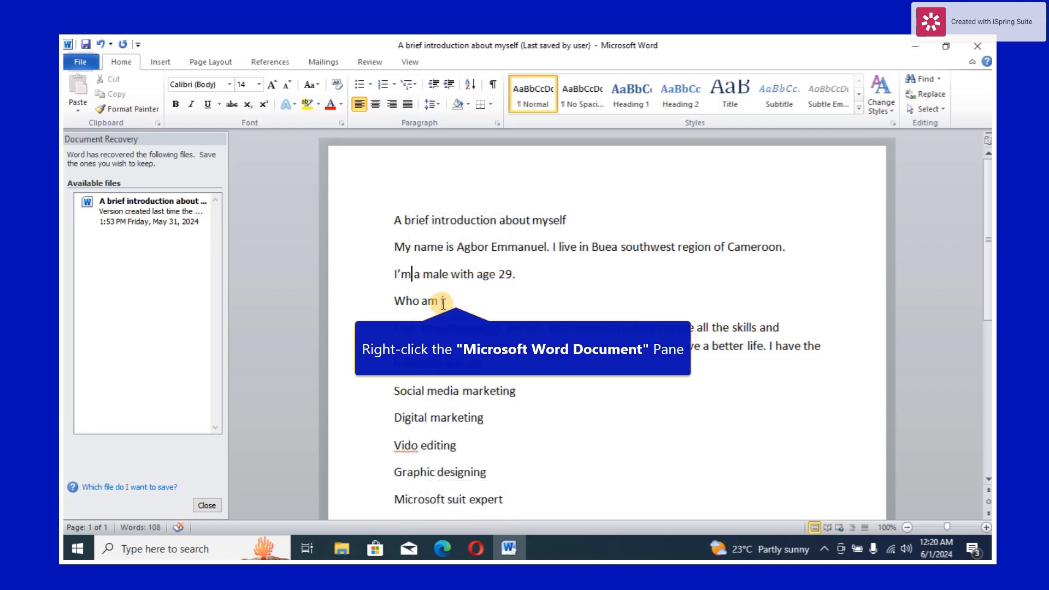
pyautogui.rightClick(443, 303)
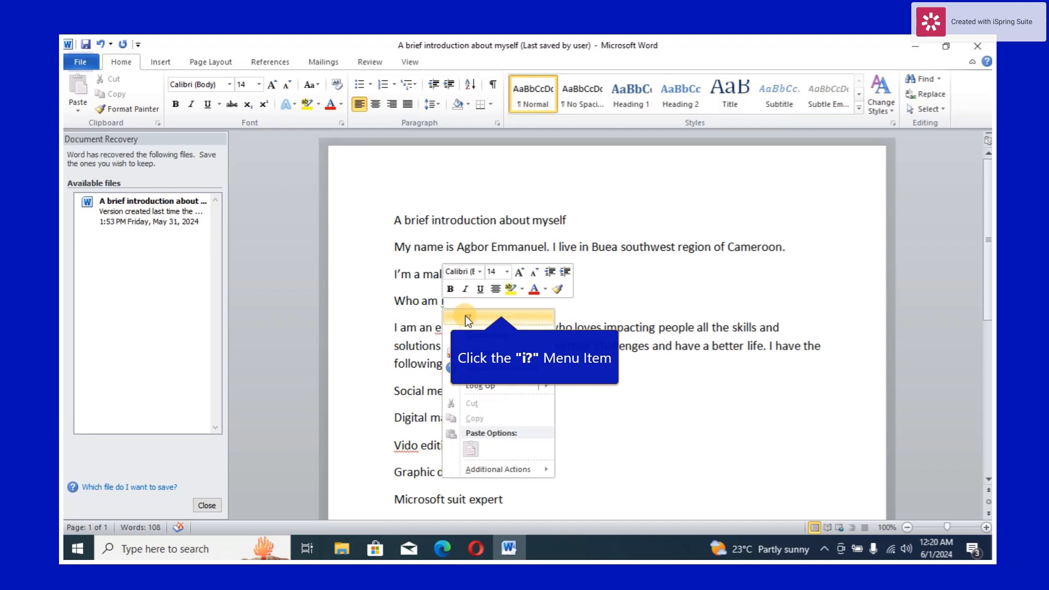
pyautogui.click(465, 316)
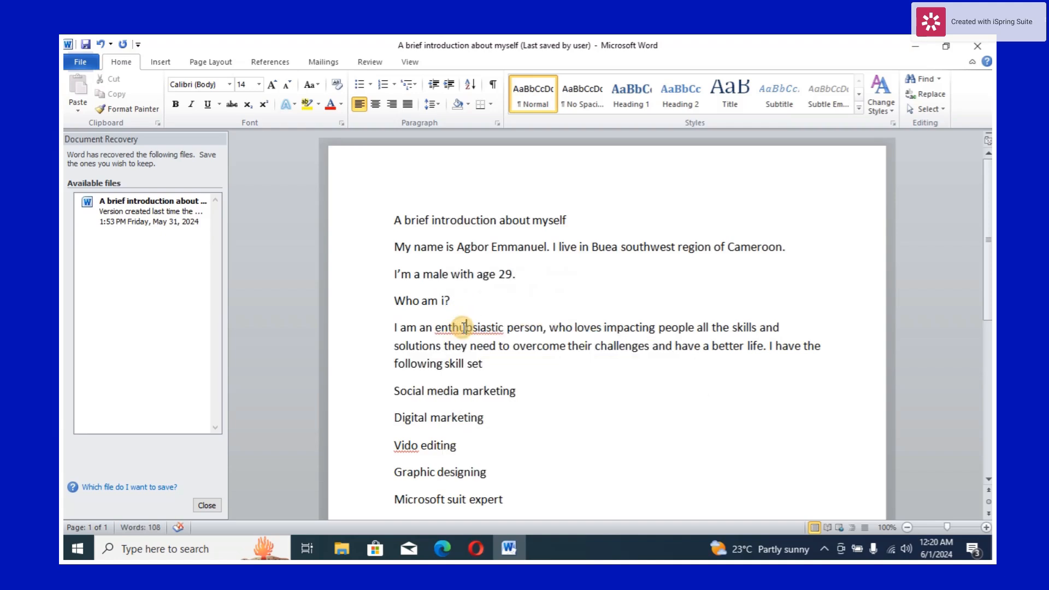
# - Replace the misspelled "enthuiasiastic" with the suggested "enthusiastic"
pyautogui.rightClick(462, 327)
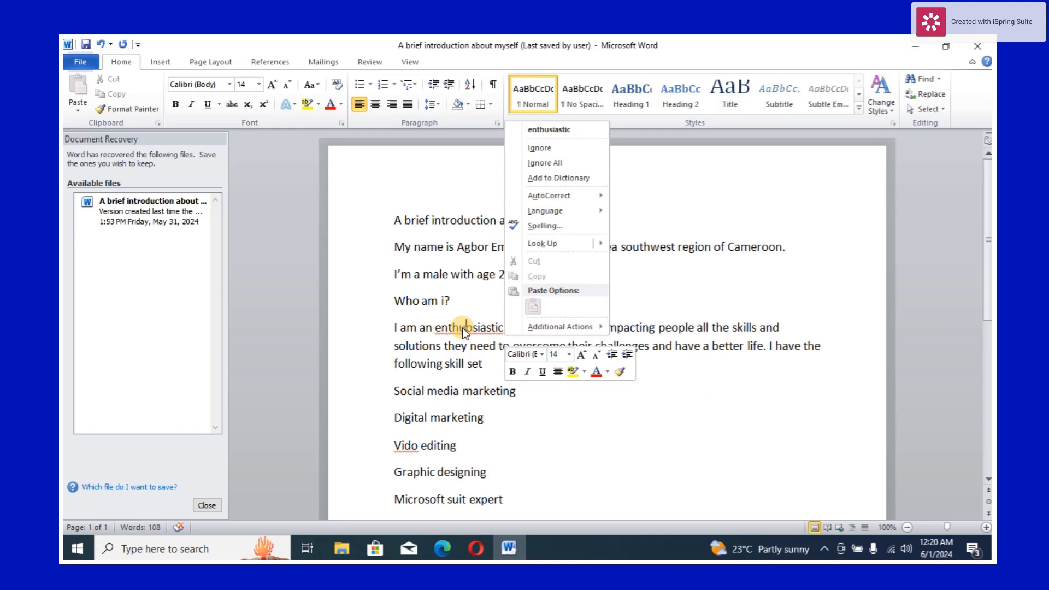
pyautogui.click(542, 127)
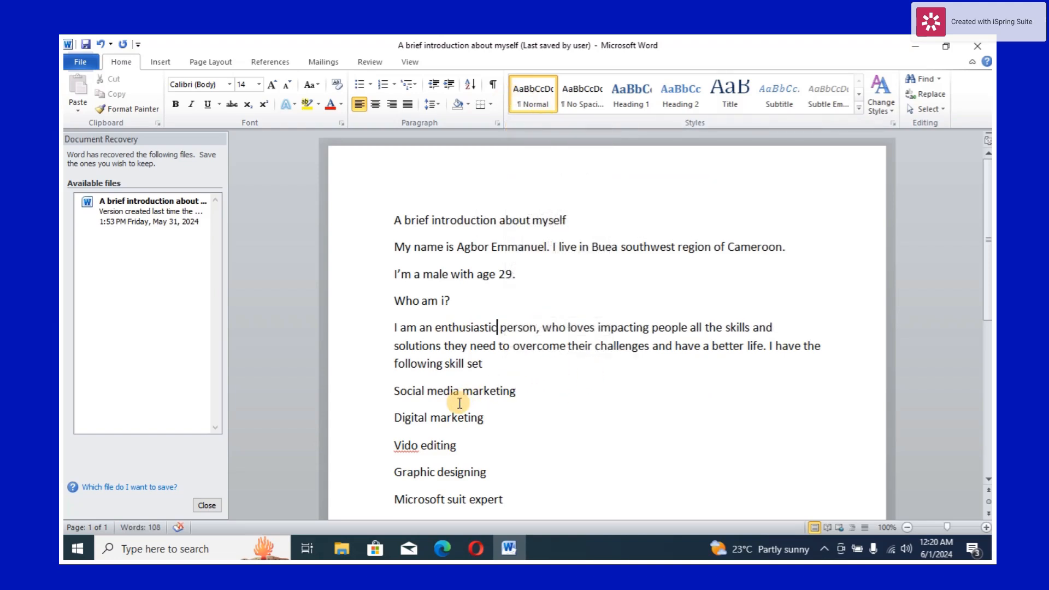
# - Correct "Vido" to "Video" in the skills list using the spelling suggestion
pyautogui.rightClick(410, 446)
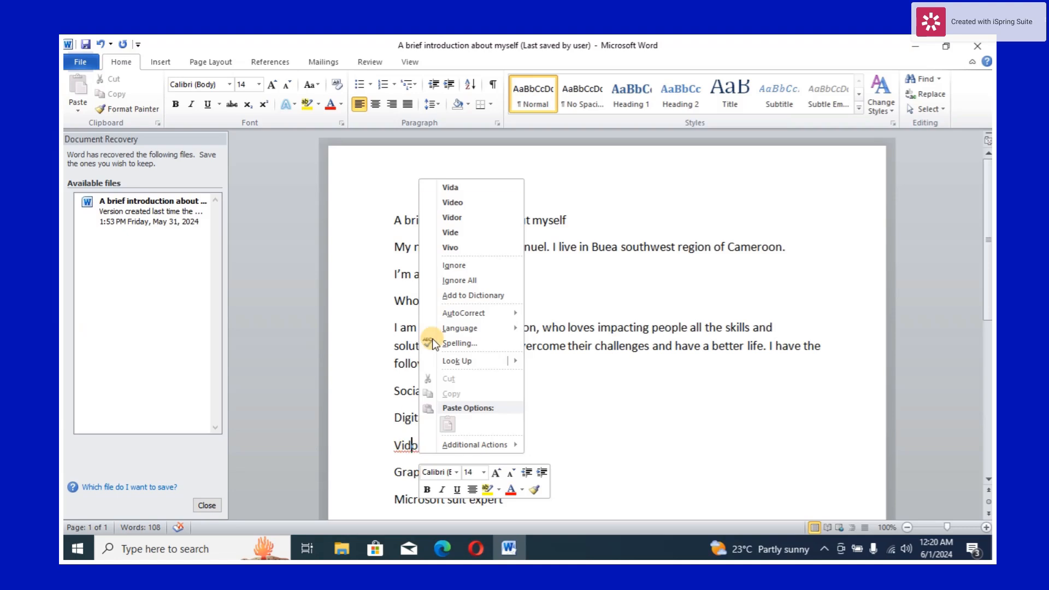
pyautogui.click(460, 204)
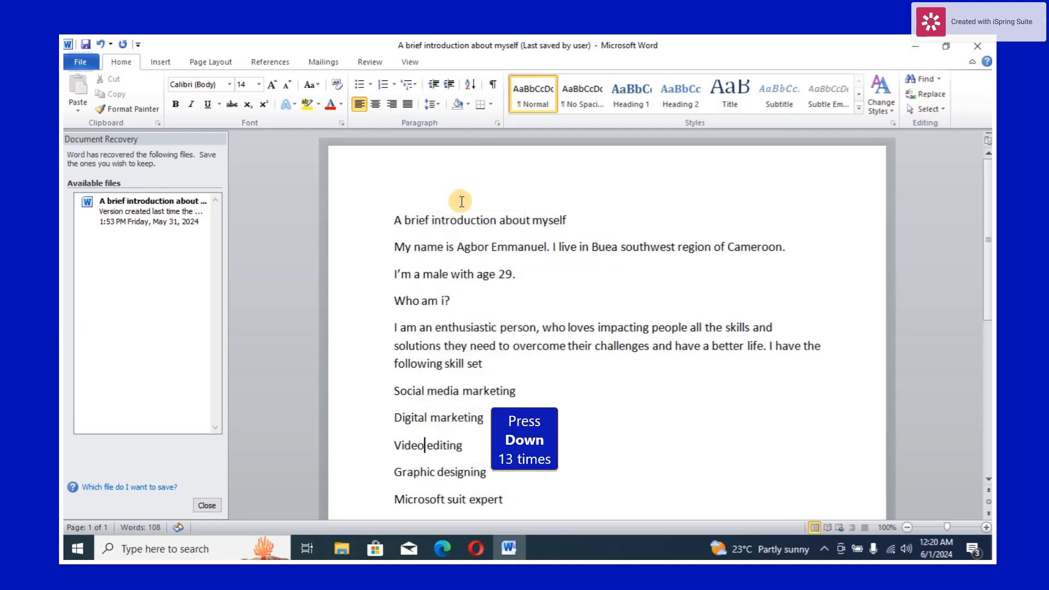
# - Ignore all spelling flags on the word "Instagram" in the social media handles section
pyautogui.press('Down')
pyautogui.press('Down')
pyautogui.press('Down')
pyautogui.press('Down')
pyautogui.press('Down')
pyautogui.press('Down')
pyautogui.press('Down')
pyautogui.press('Down')
pyautogui.press('Down')
pyautogui.press('Down')
pyautogui.press('Down')
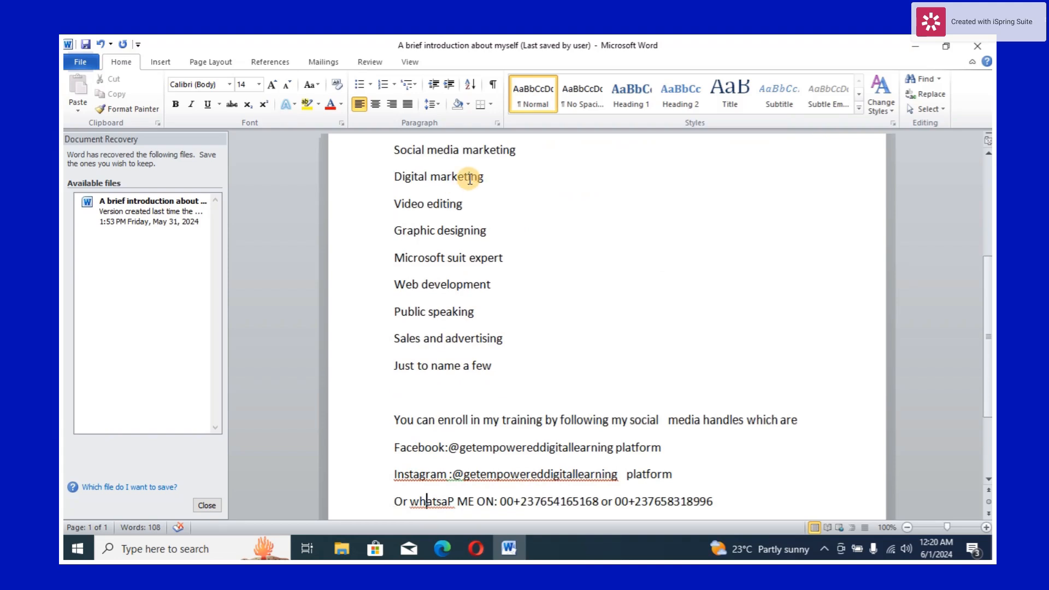
pyautogui.click(429, 475)
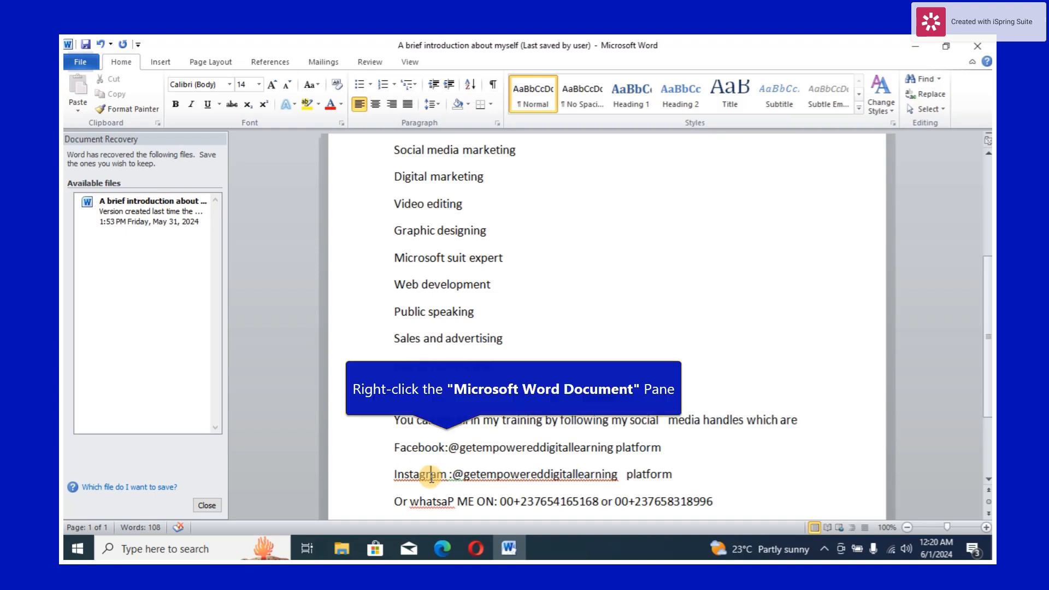
pyautogui.rightClick(431, 475)
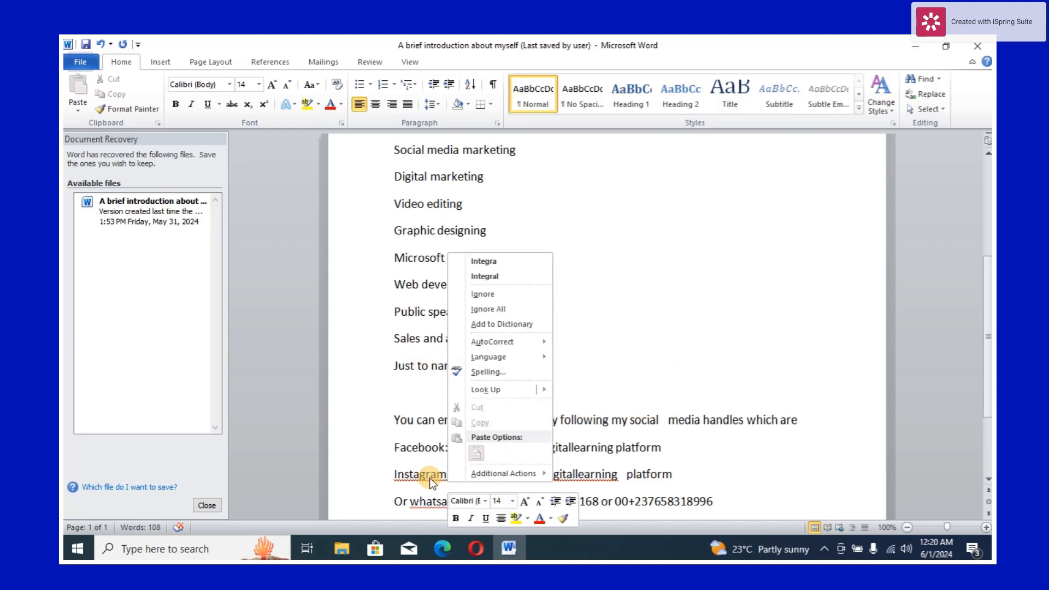
pyautogui.click(491, 310)
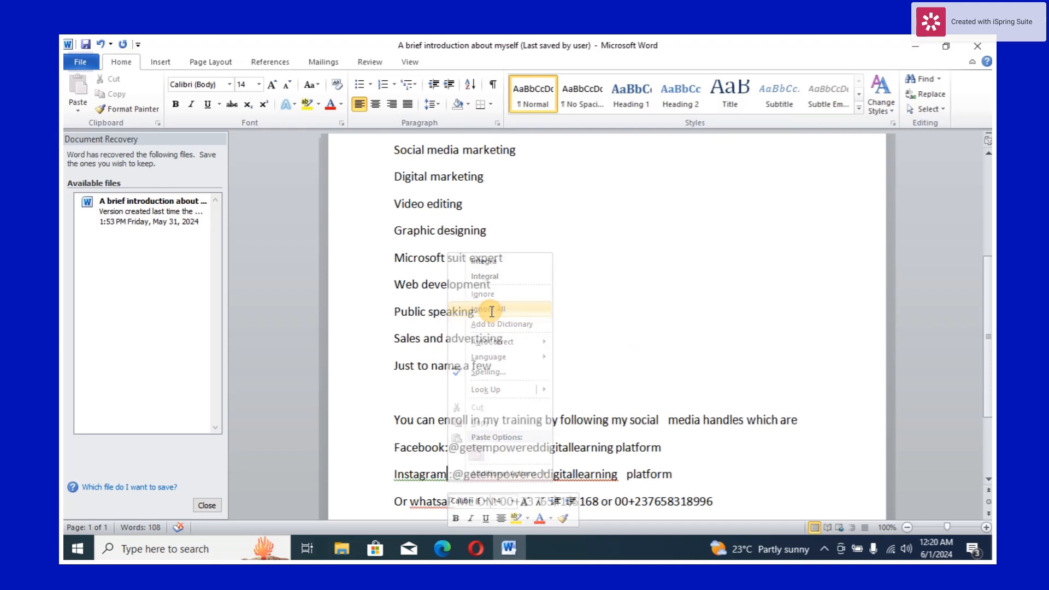
# - Fix the spacing after "Instagram" so a space follows the colon, using the grammar suggestion
pyautogui.rightClick(460, 480)
pyautogui.click(430, 480)
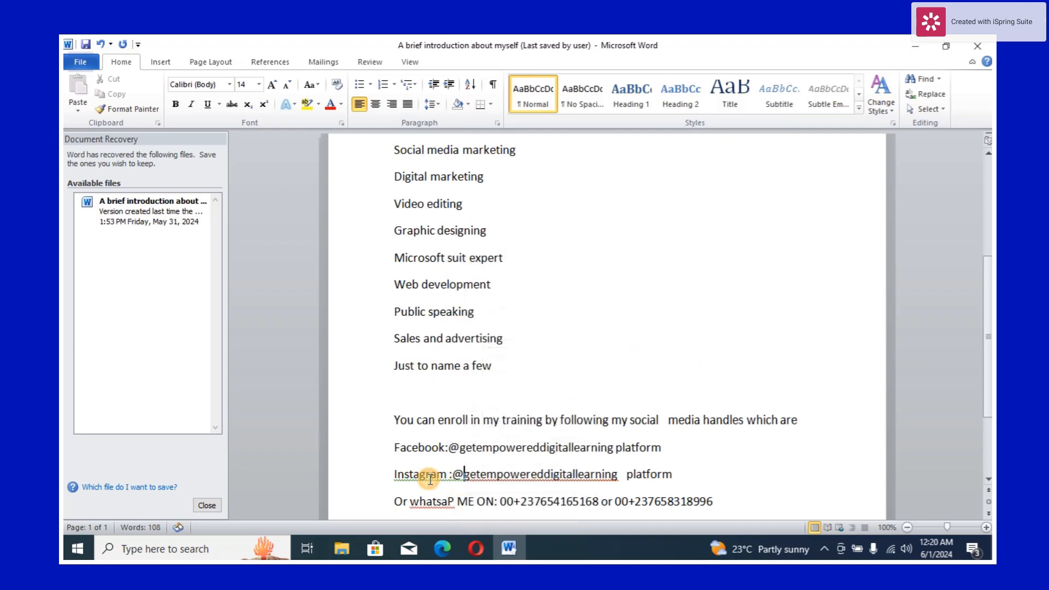
pyautogui.rightClick(453, 474)
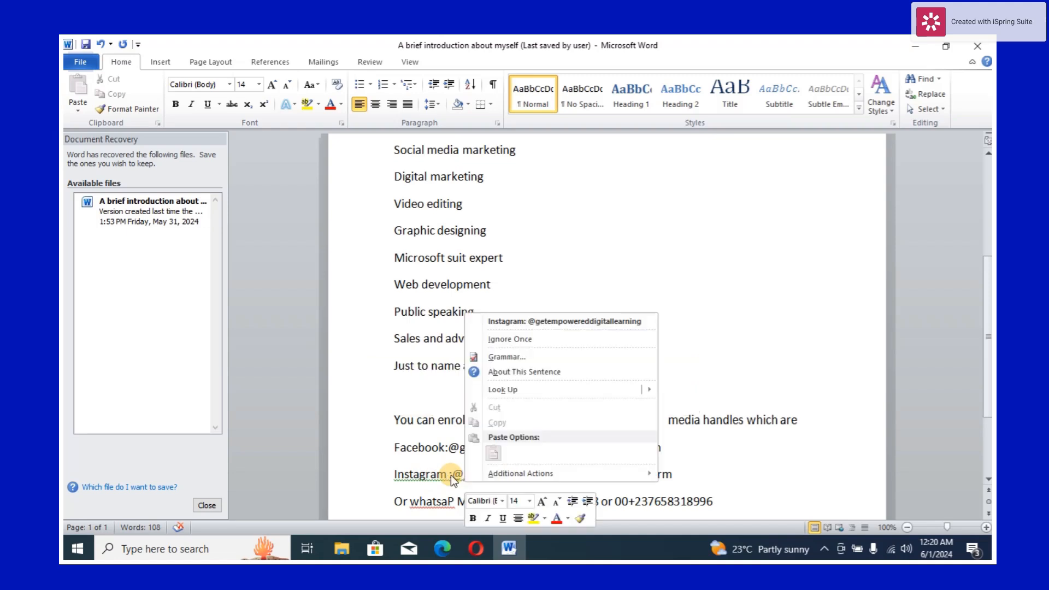
pyautogui.click(555, 322)
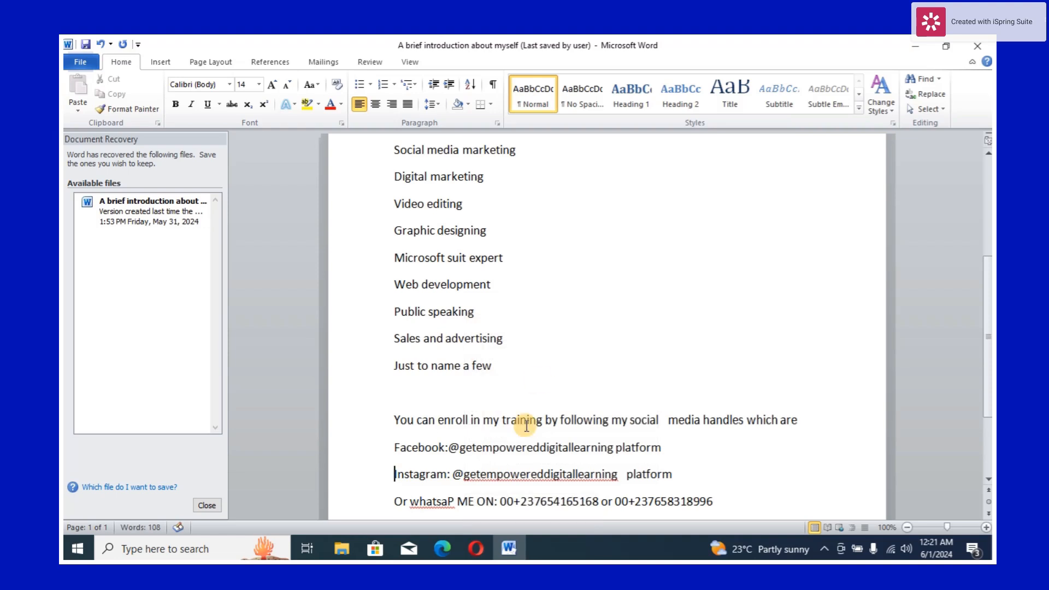
# - Ignore all spelling flags on the Instagram social media handle
pyautogui.rightClick(511, 481)
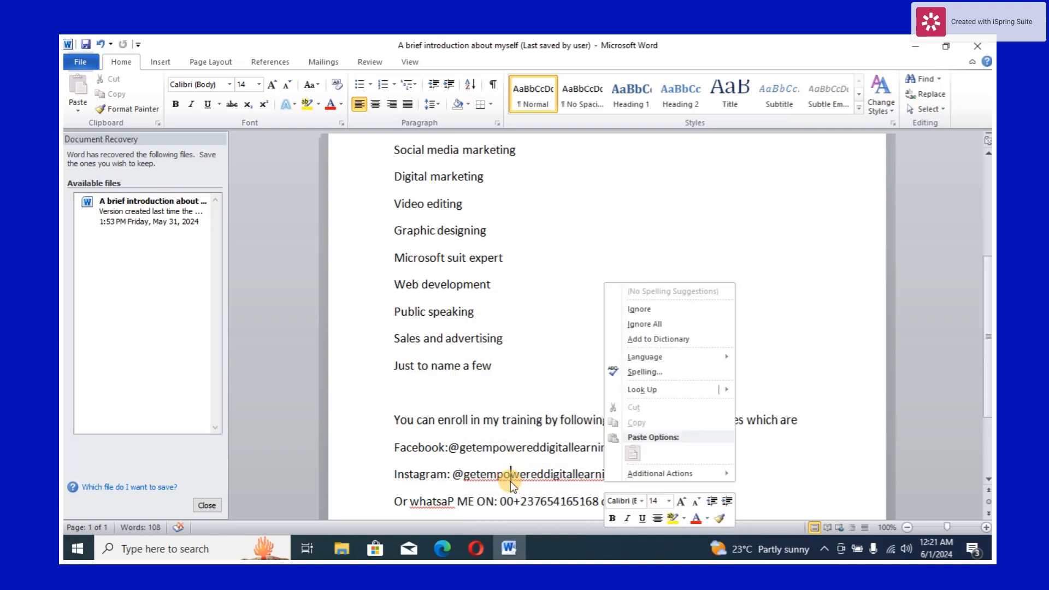
pyautogui.click(667, 324)
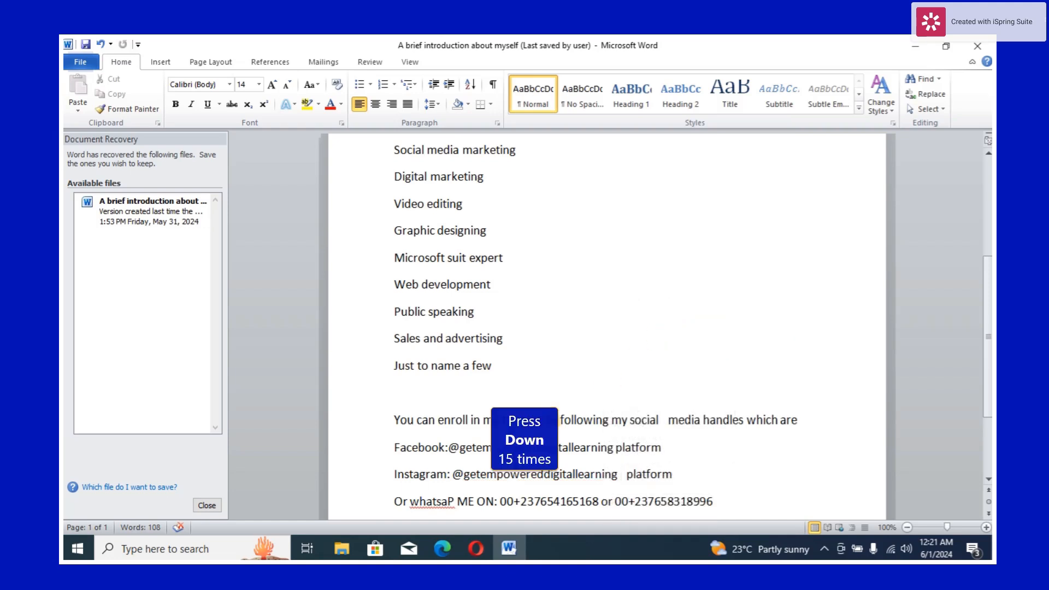
# - Retype the misspelled "whatsaP" on the contact line as "Whatsapp"
pyautogui.press('Down')
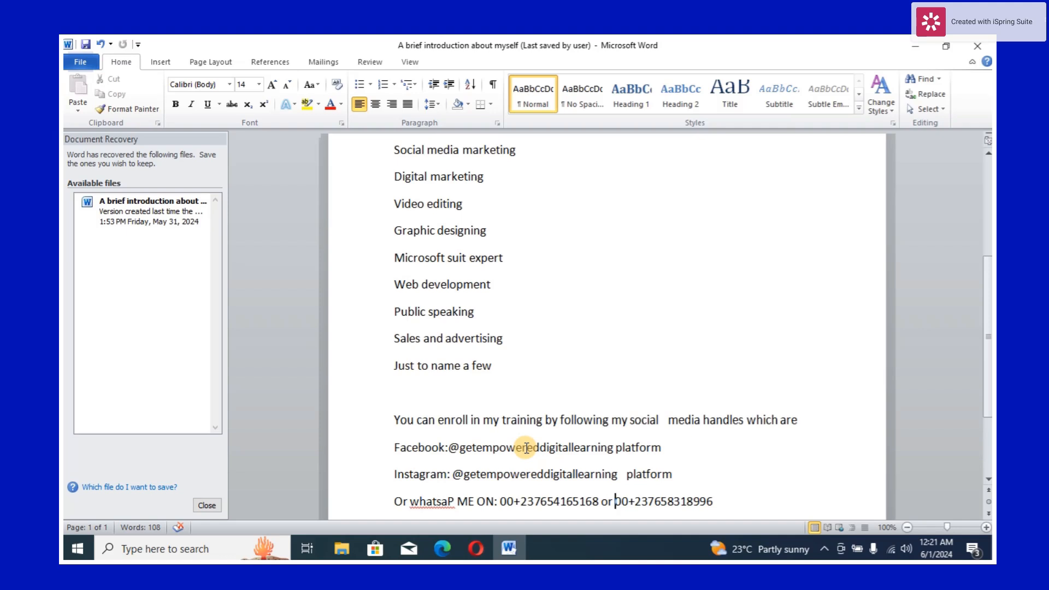
pyautogui.rightClick(417, 504)
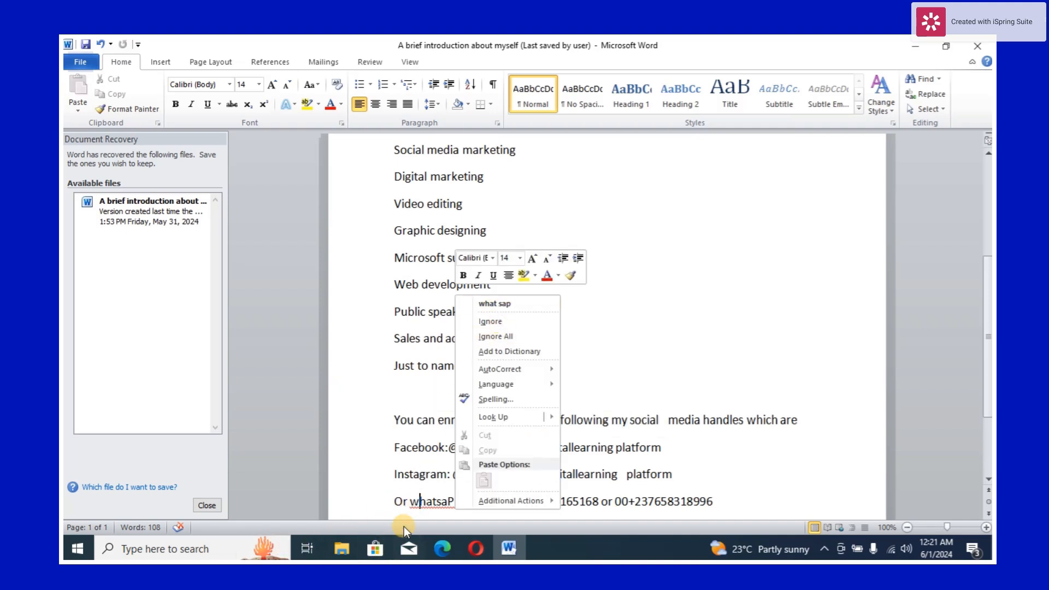
pyautogui.click(418, 502)
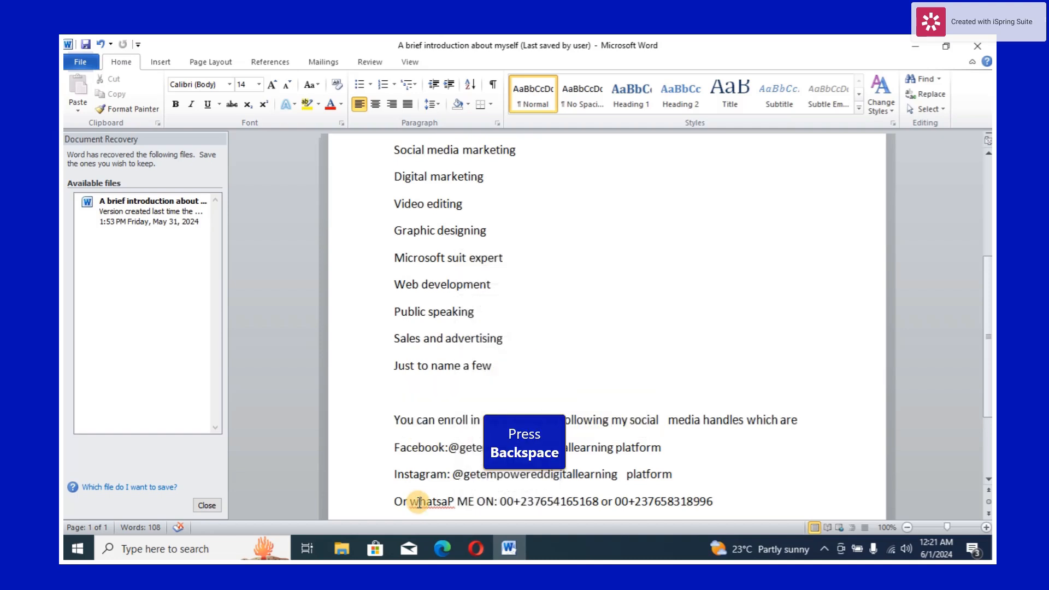
pyautogui.press('BackSpace')
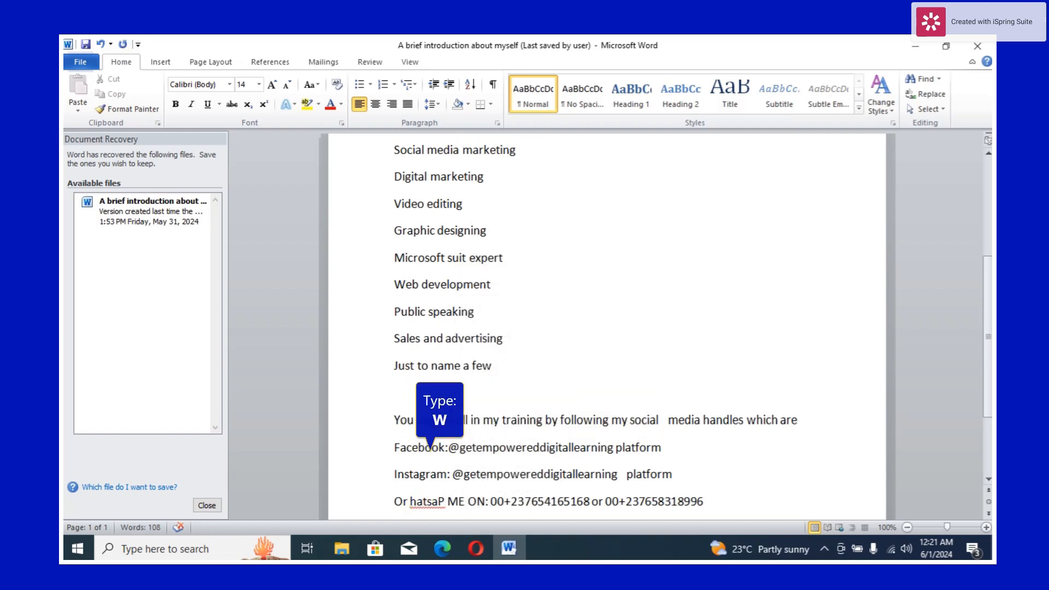
pyautogui.write('W')
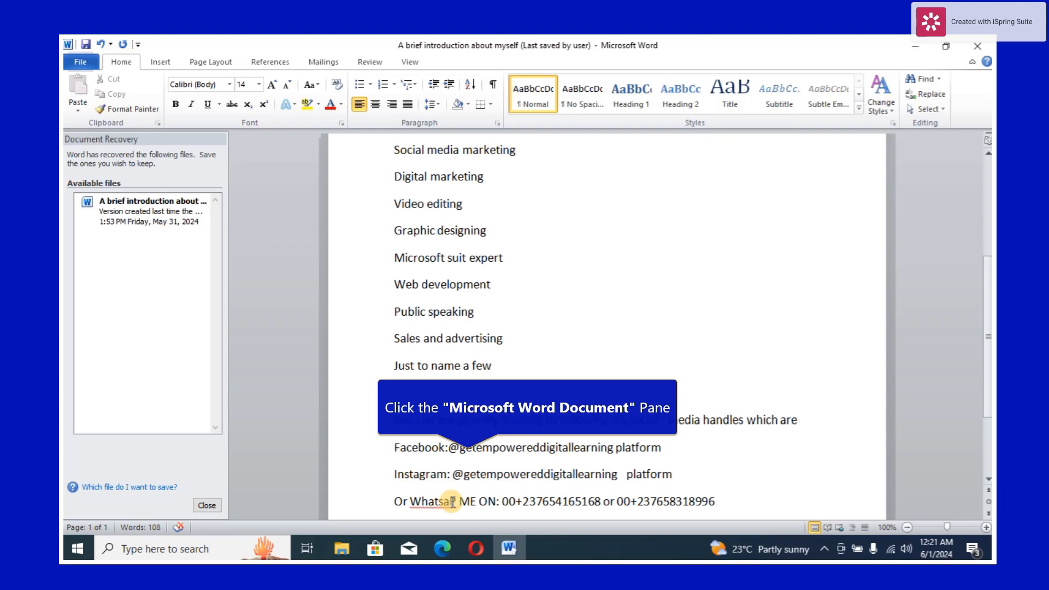
pyautogui.click(458, 502)
pyautogui.press('BackSpace')
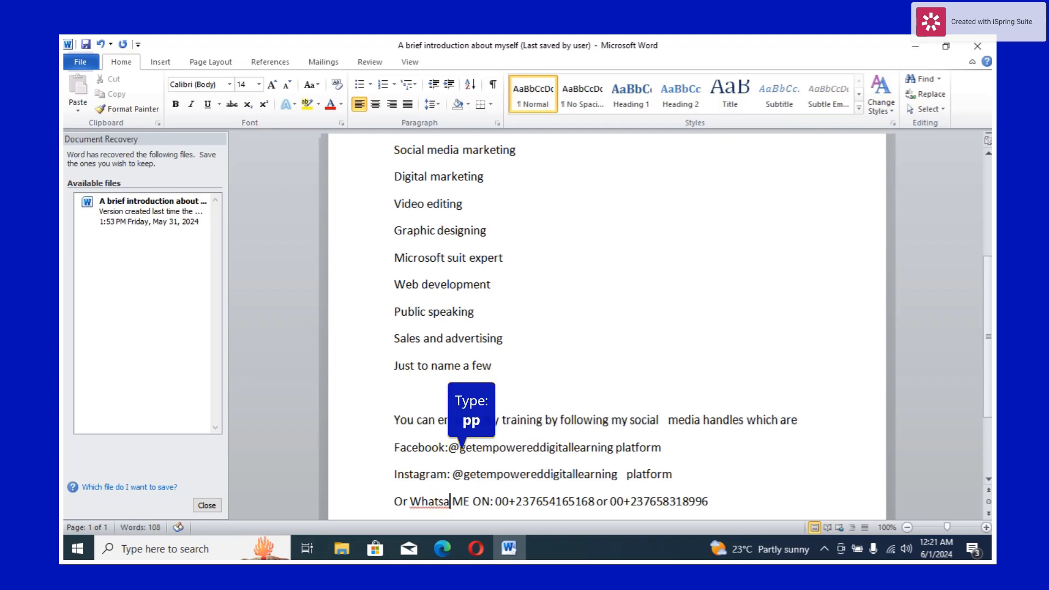
pyautogui.write('pp')
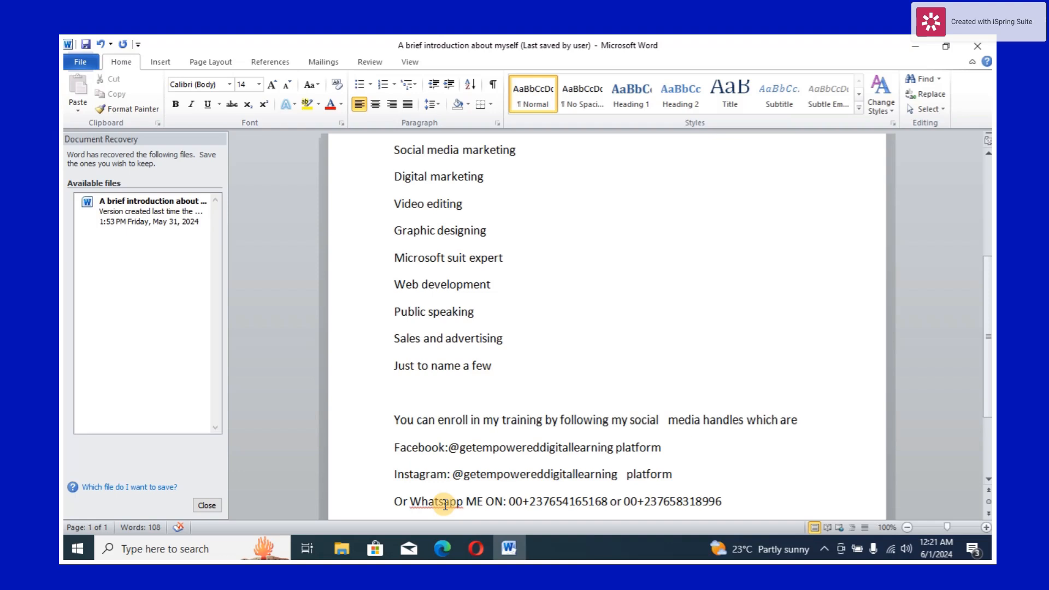
# - Ignore all spelling flags on the word "Whatsapp"
pyautogui.click(439, 503)
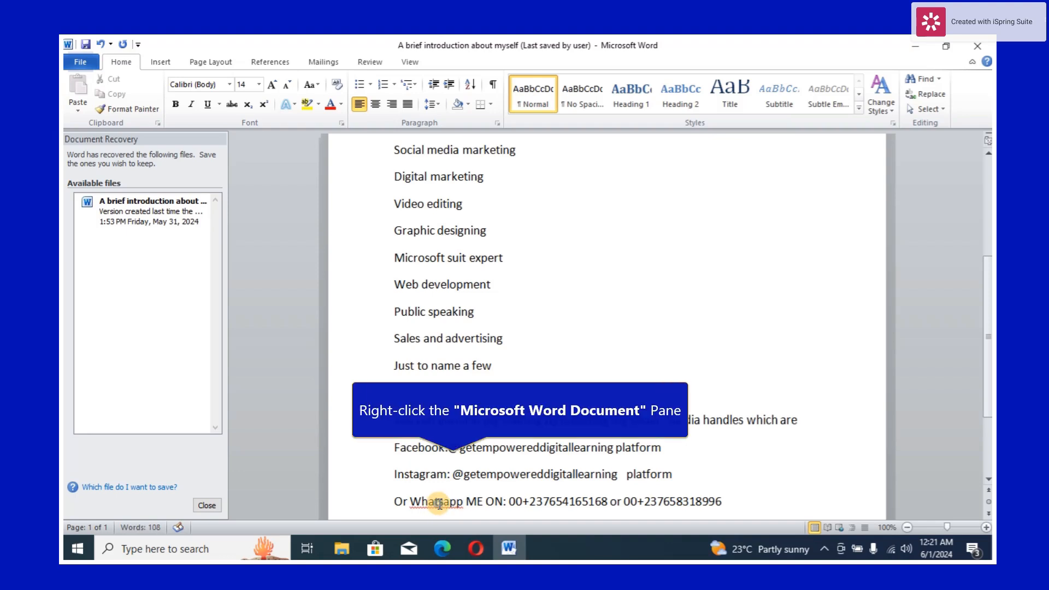
pyautogui.rightClick(439, 503)
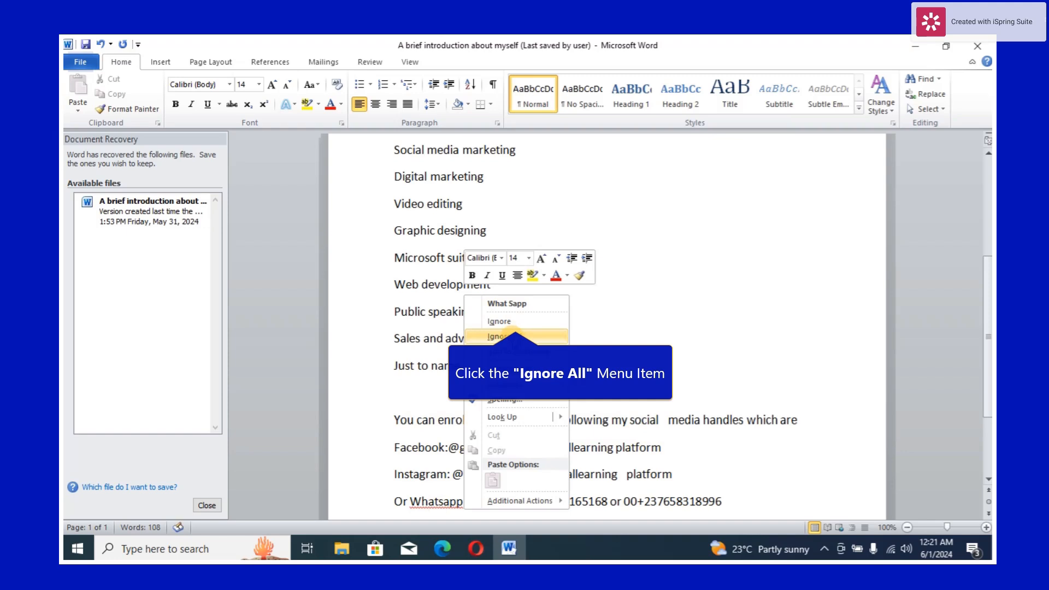
pyautogui.click(513, 334)
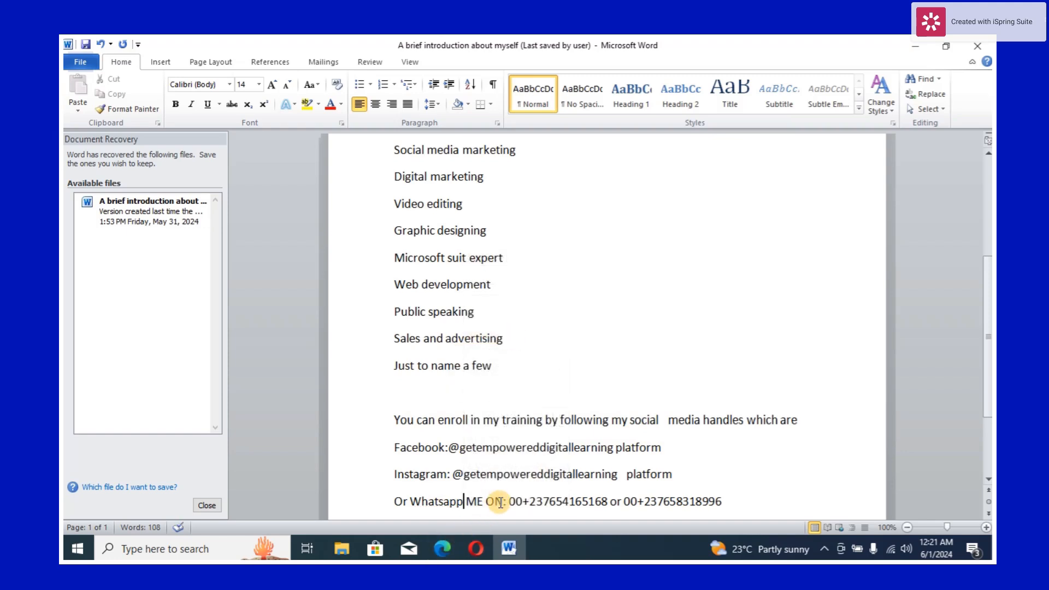
# - Change the capitalized "ME ON" after "Whatsapp" to lowercase
pyautogui.click(503, 501)
pyautogui.moveTo(503, 501); pyautogui.dragTo(475, 500)
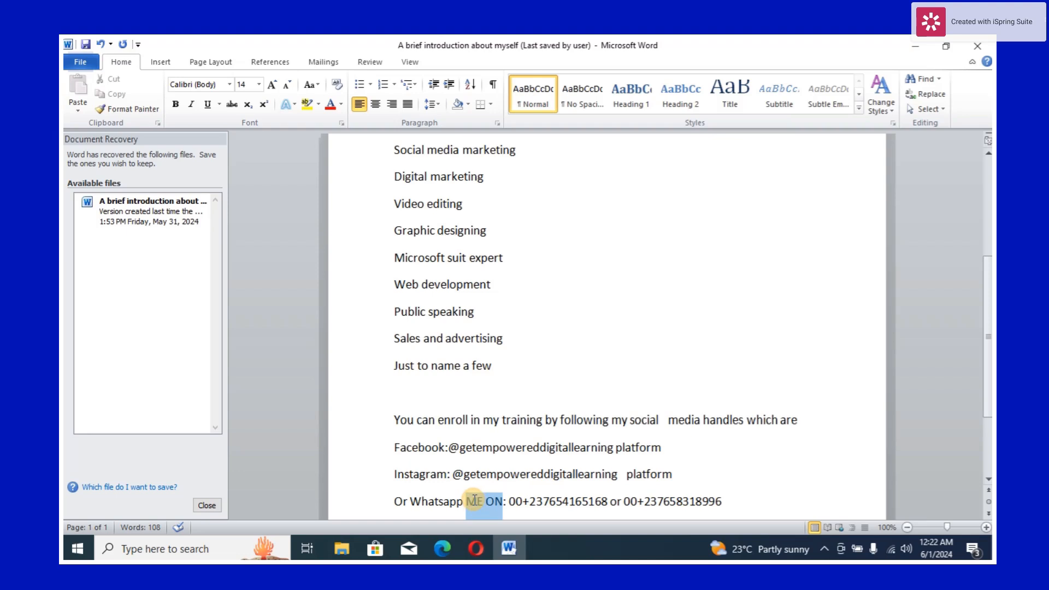
pyautogui.click(322, 87)
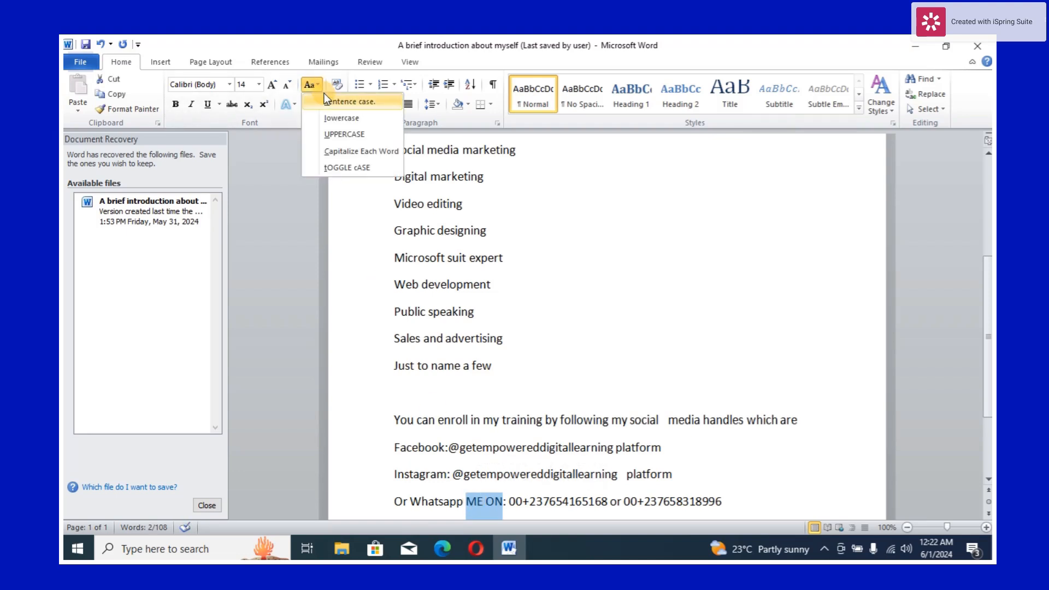
pyautogui.click(336, 118)
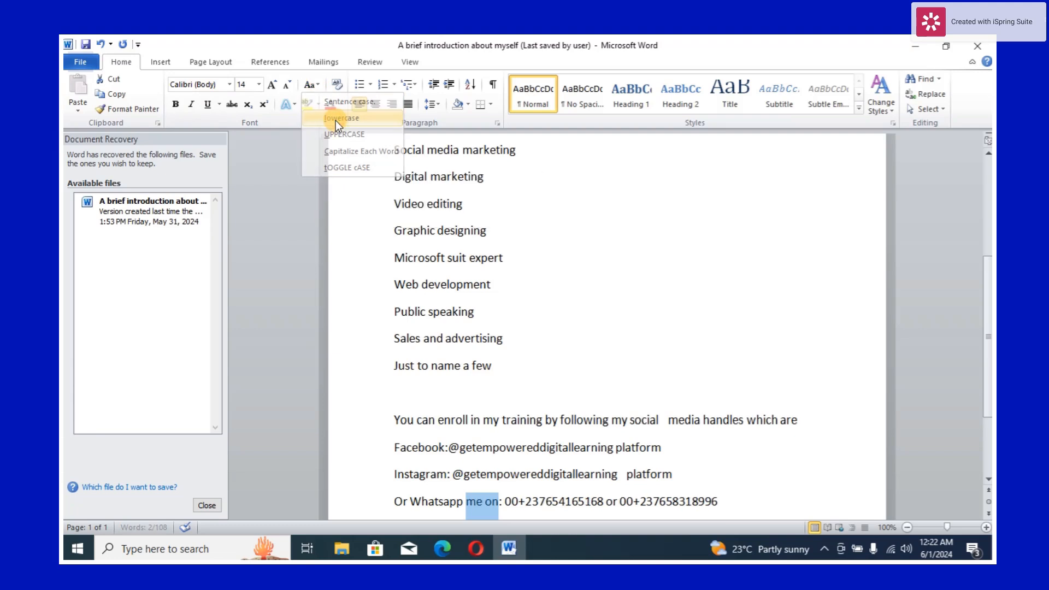
pyautogui.click(595, 473)
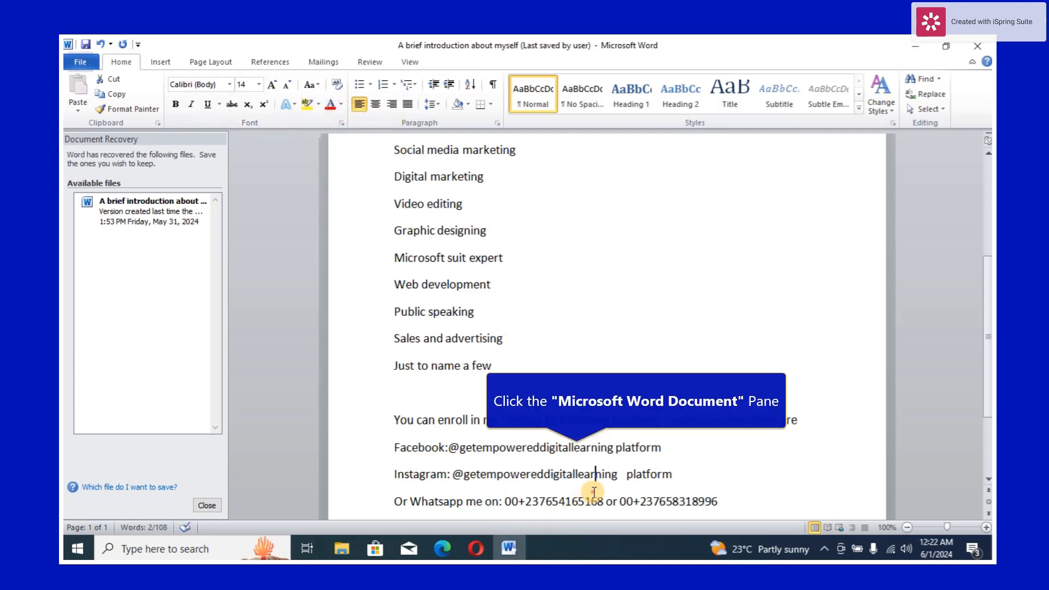
pyautogui.moveTo(991, 312); pyautogui.dragTo(967, 208)
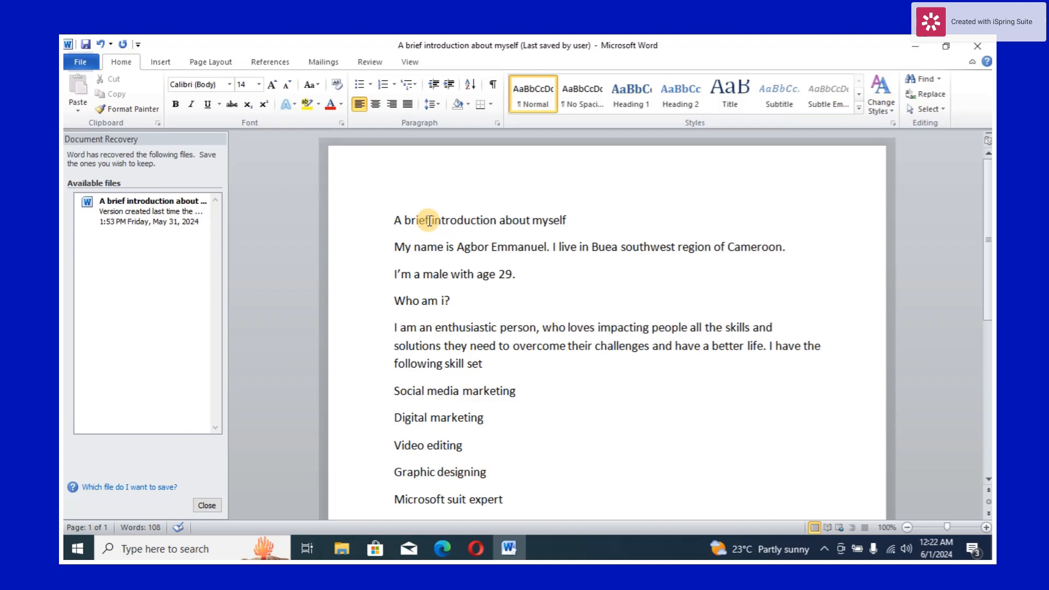
pyautogui.click(828, 550)
pyautogui.click(827, 527)
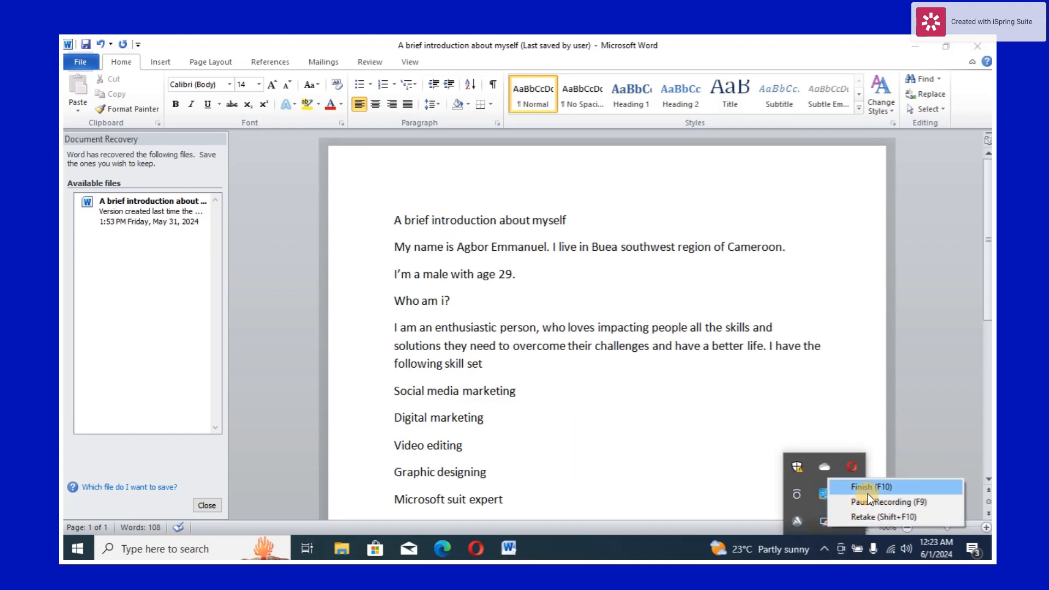